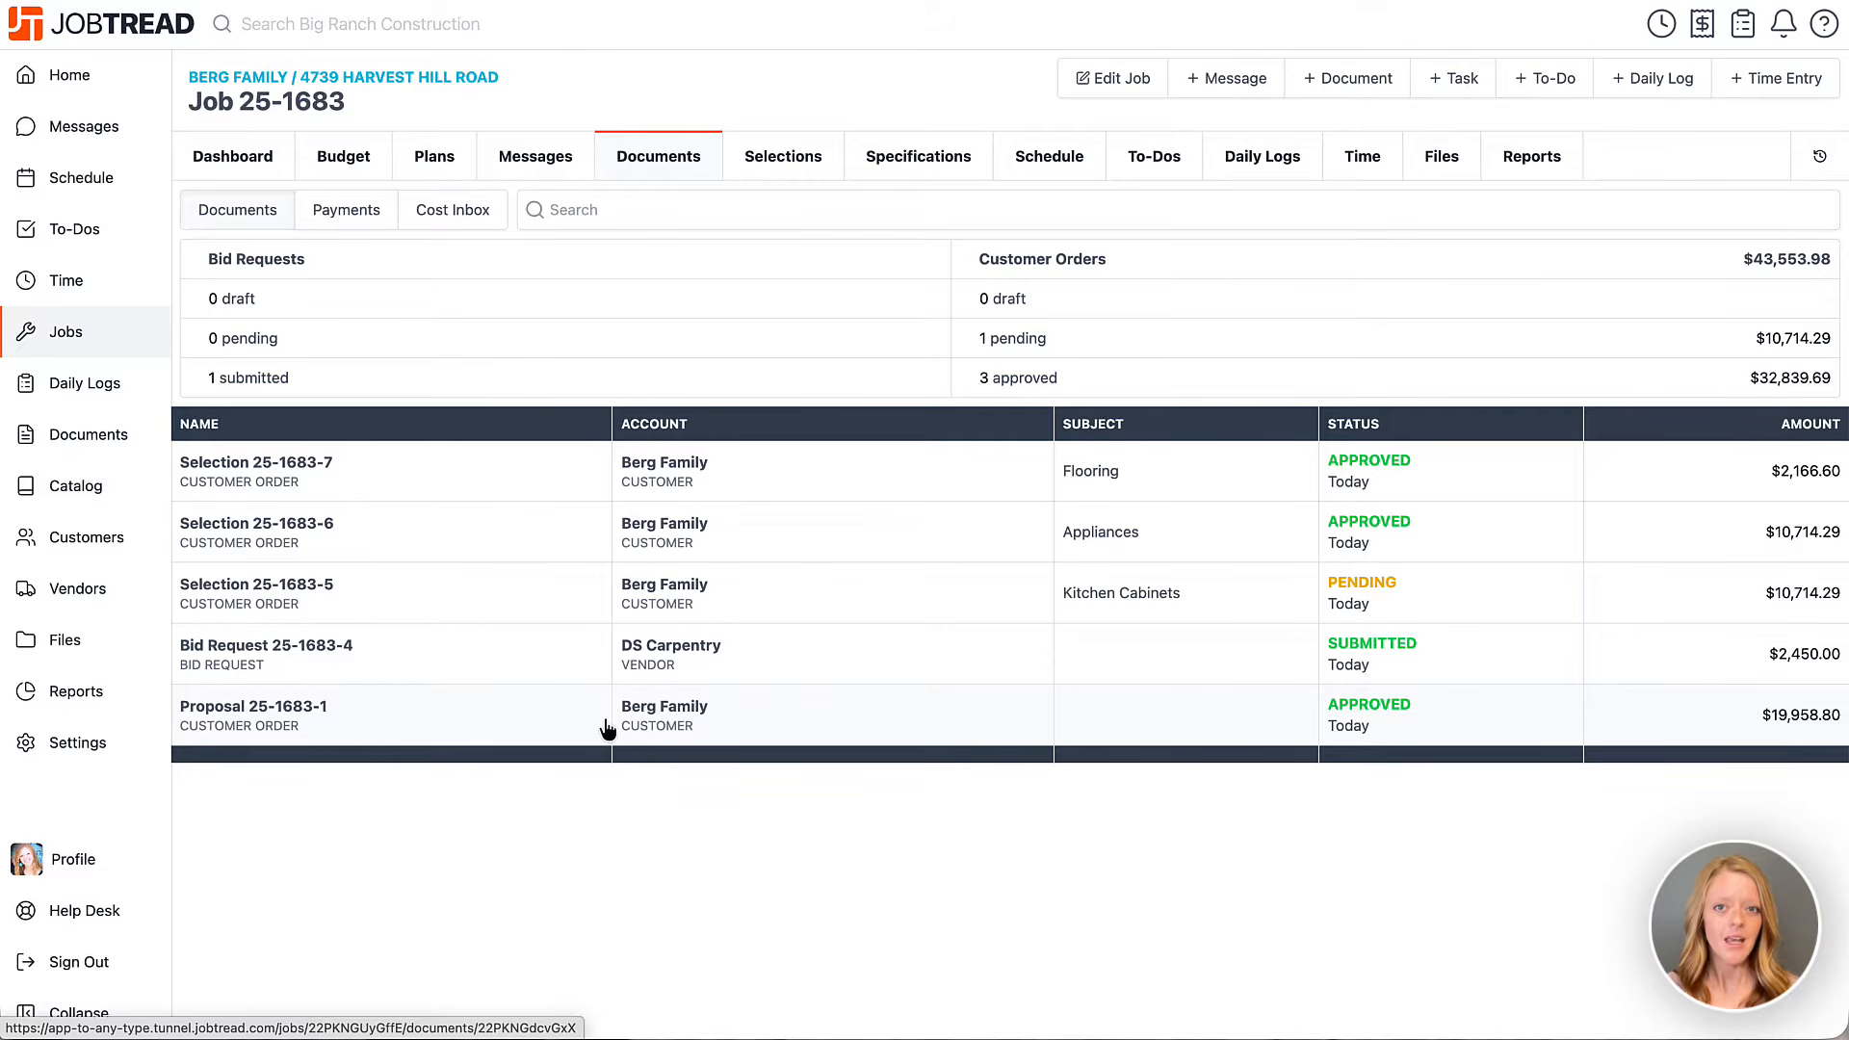
Open DS Carpentry bid request 25-1683-4 and reveal its Convert option beside Clone.
click(556, 660)
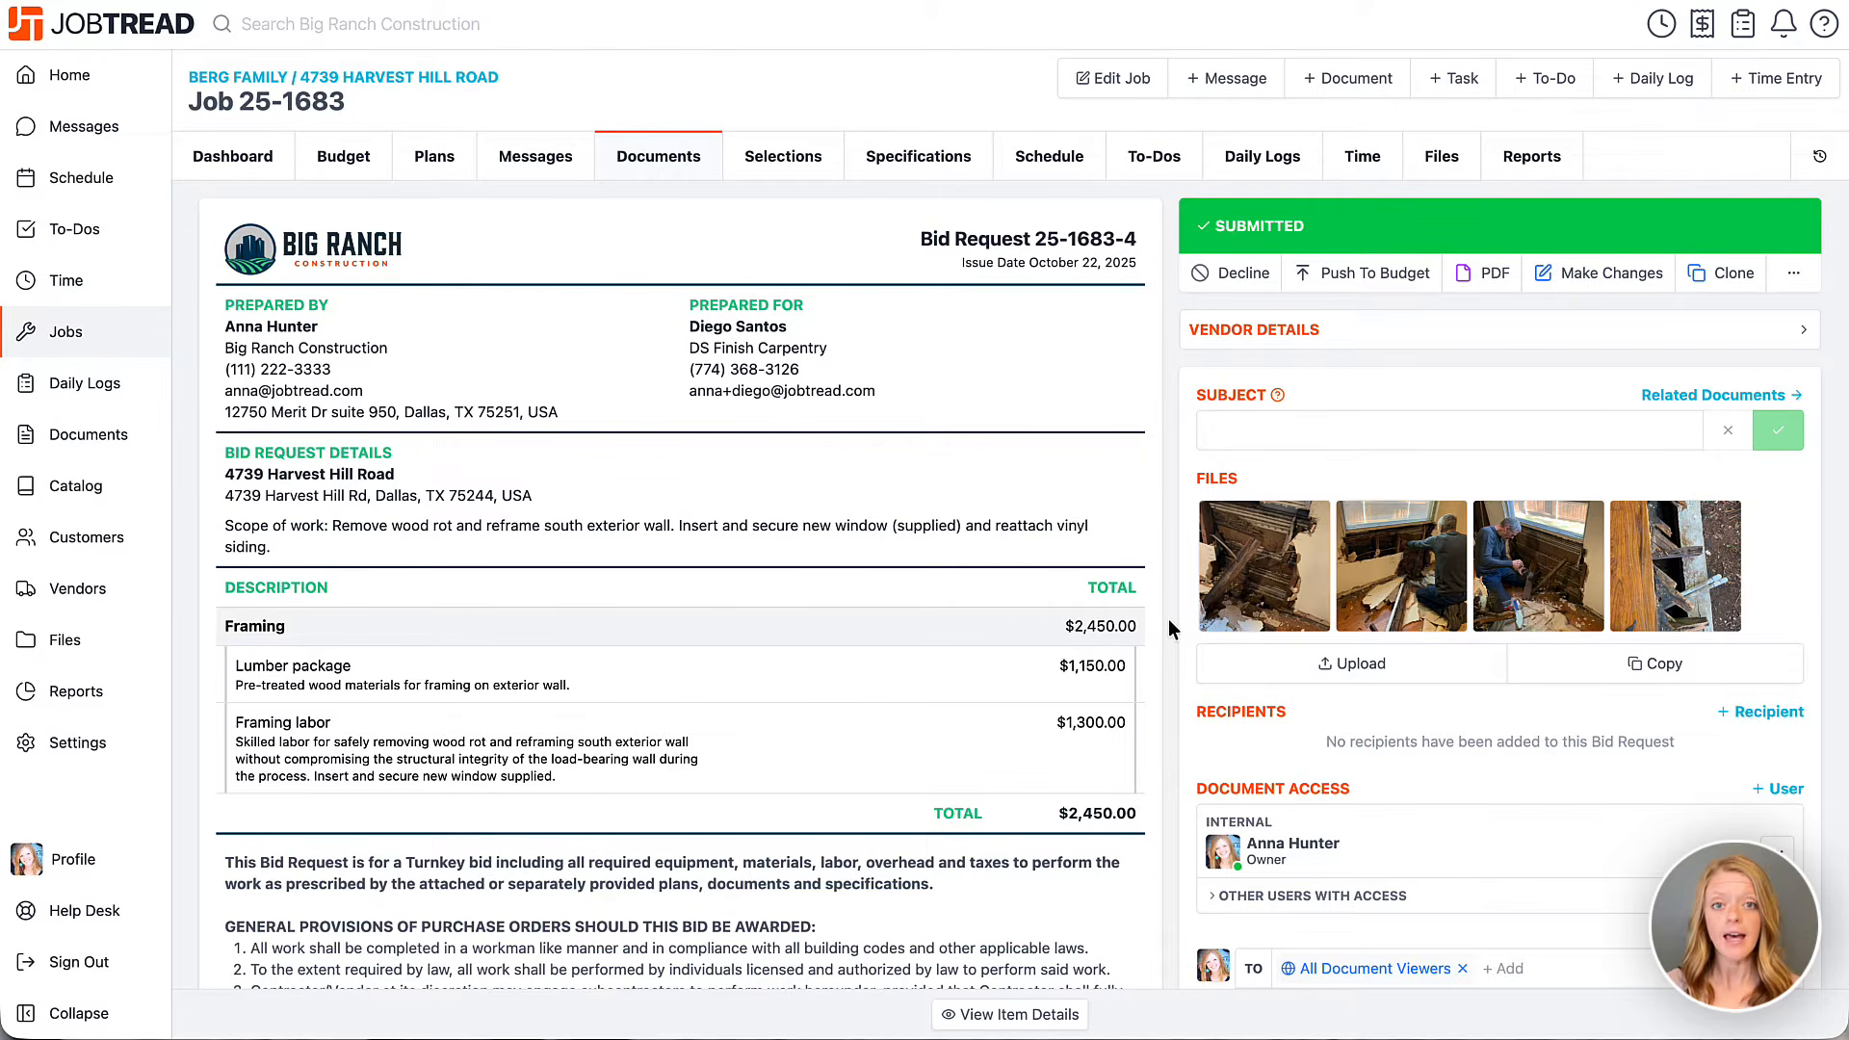
click(1780, 282)
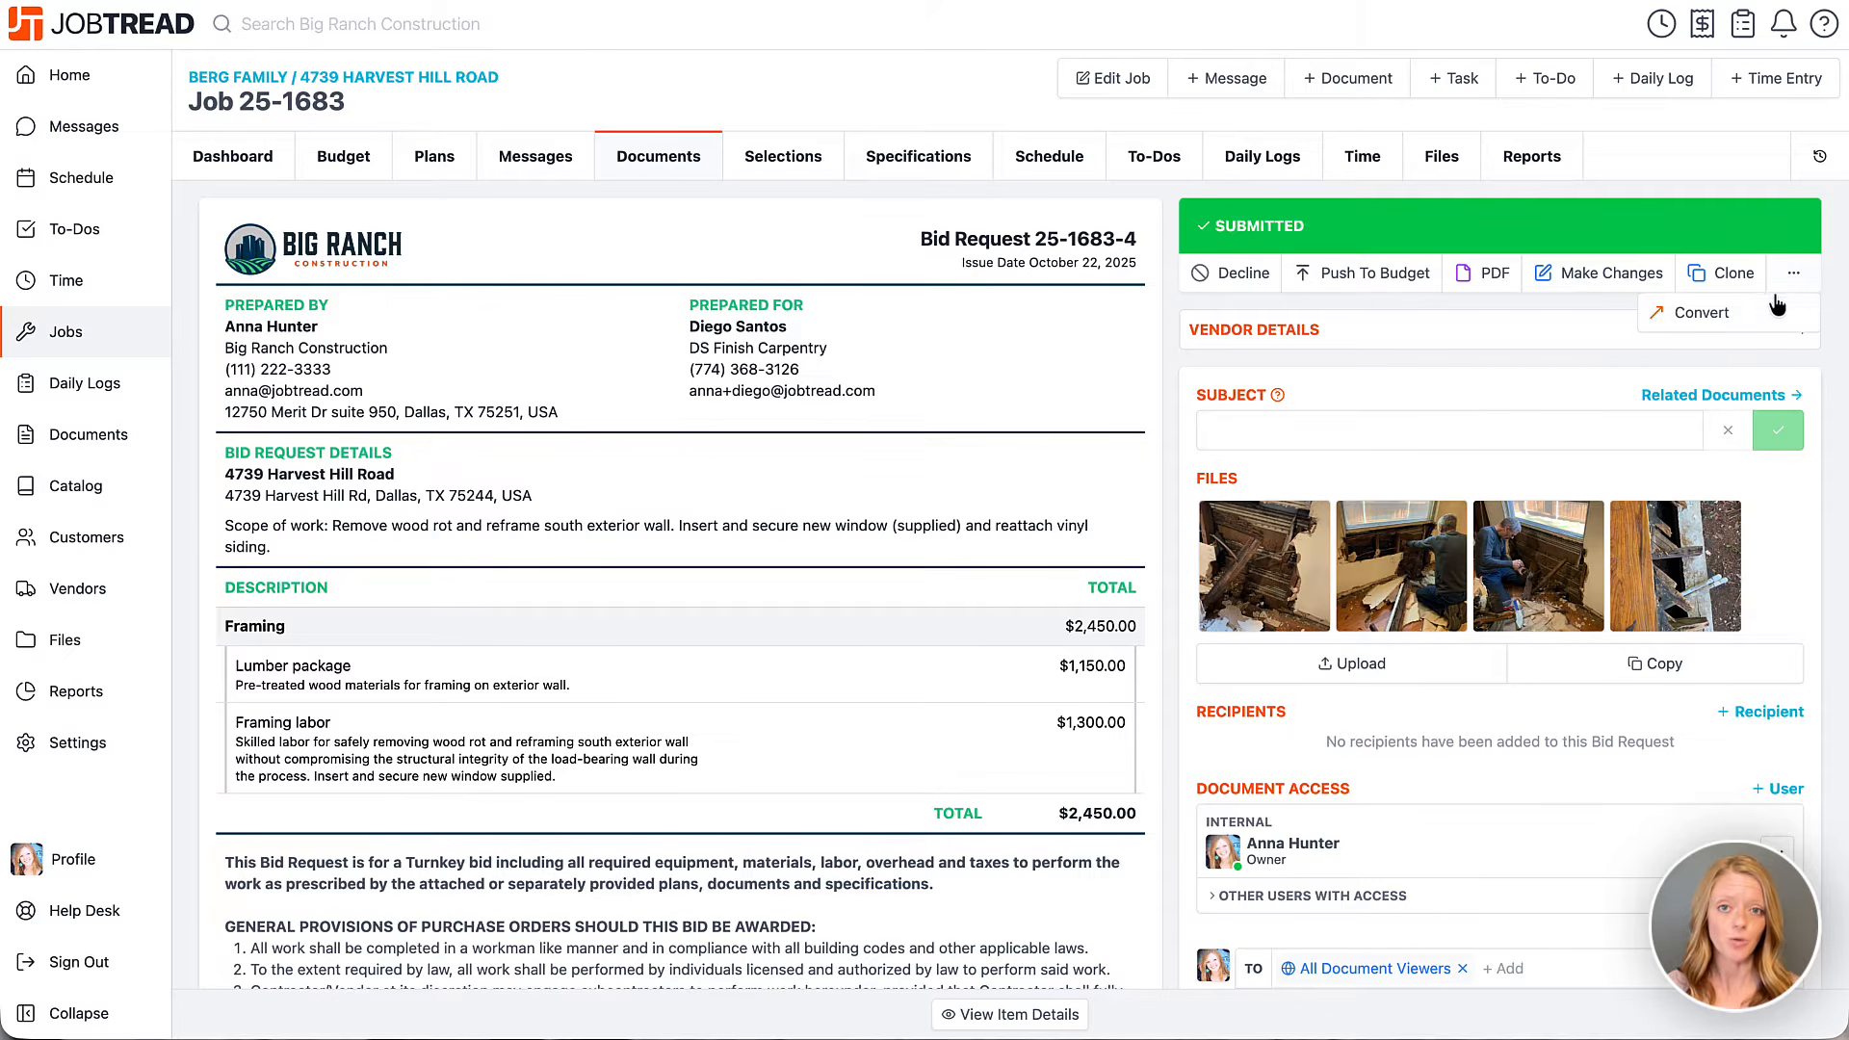
Convert bid request 25-1683-4 using the Change Order template, creating draft 25-1683-9.
click(1724, 314)
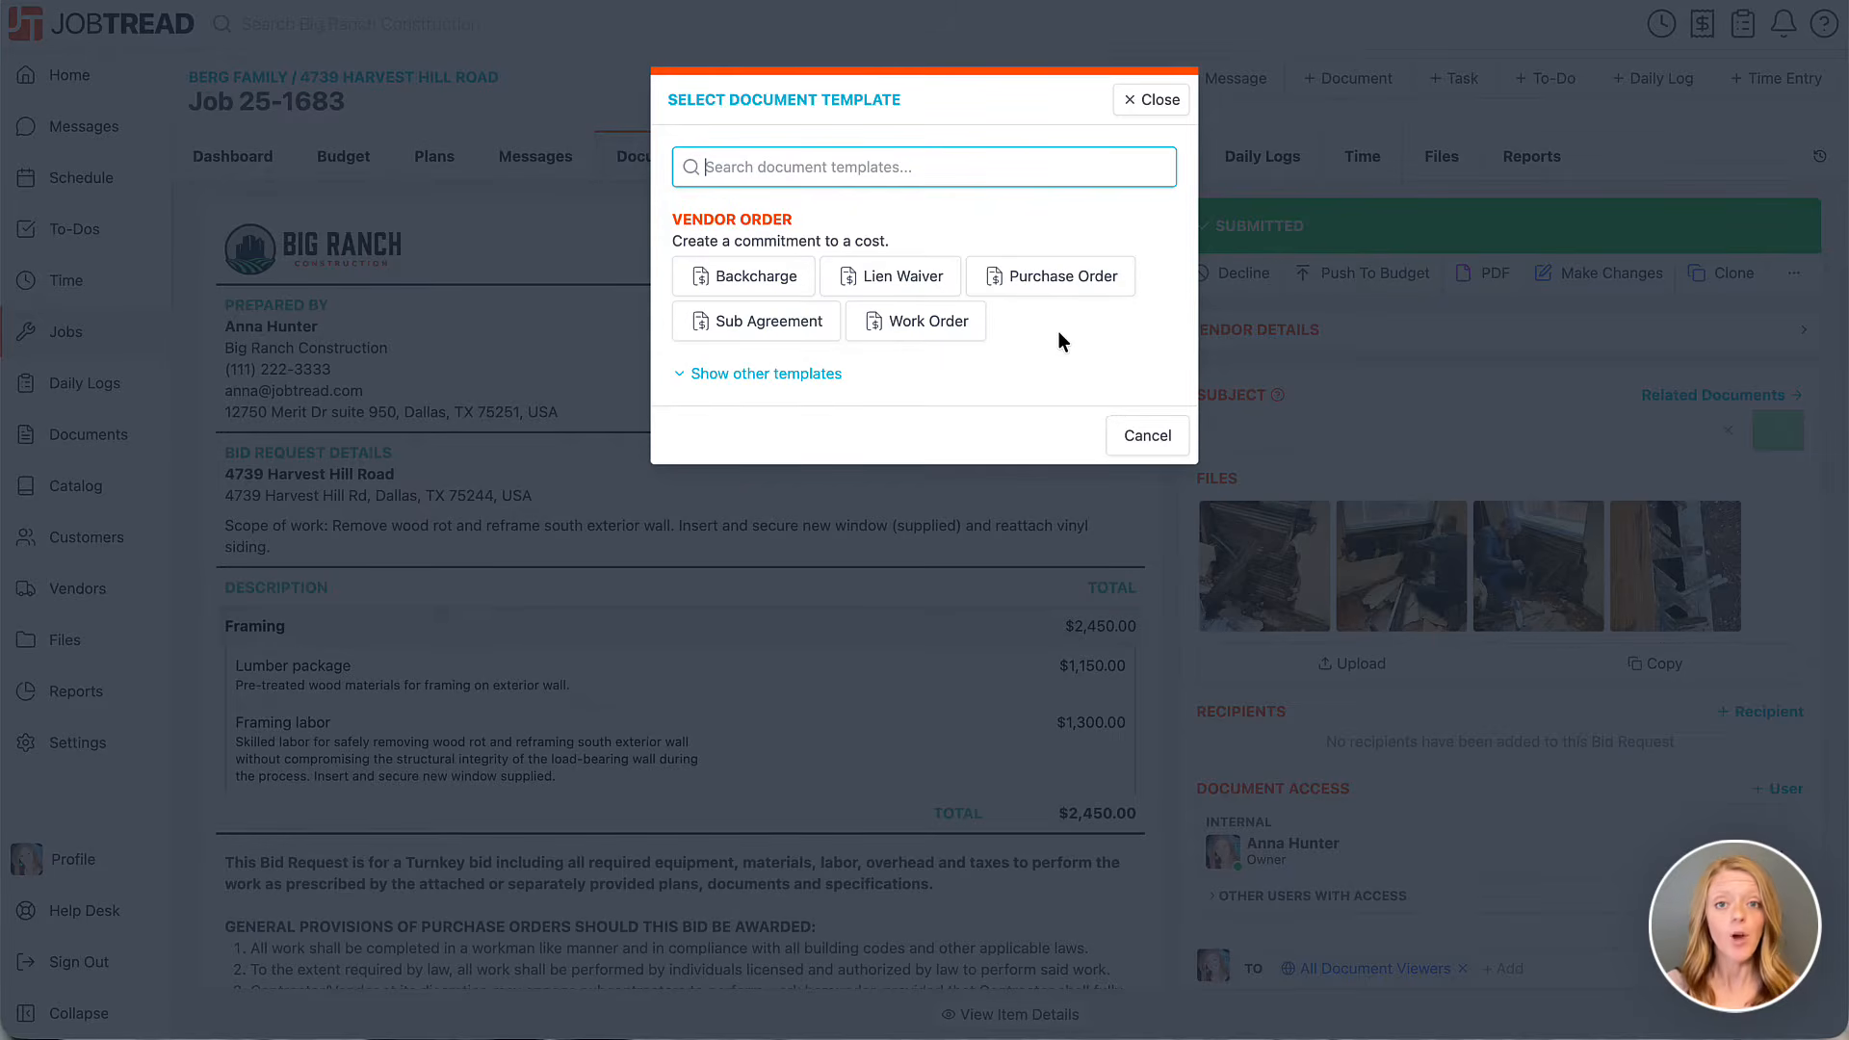
click(804, 374)
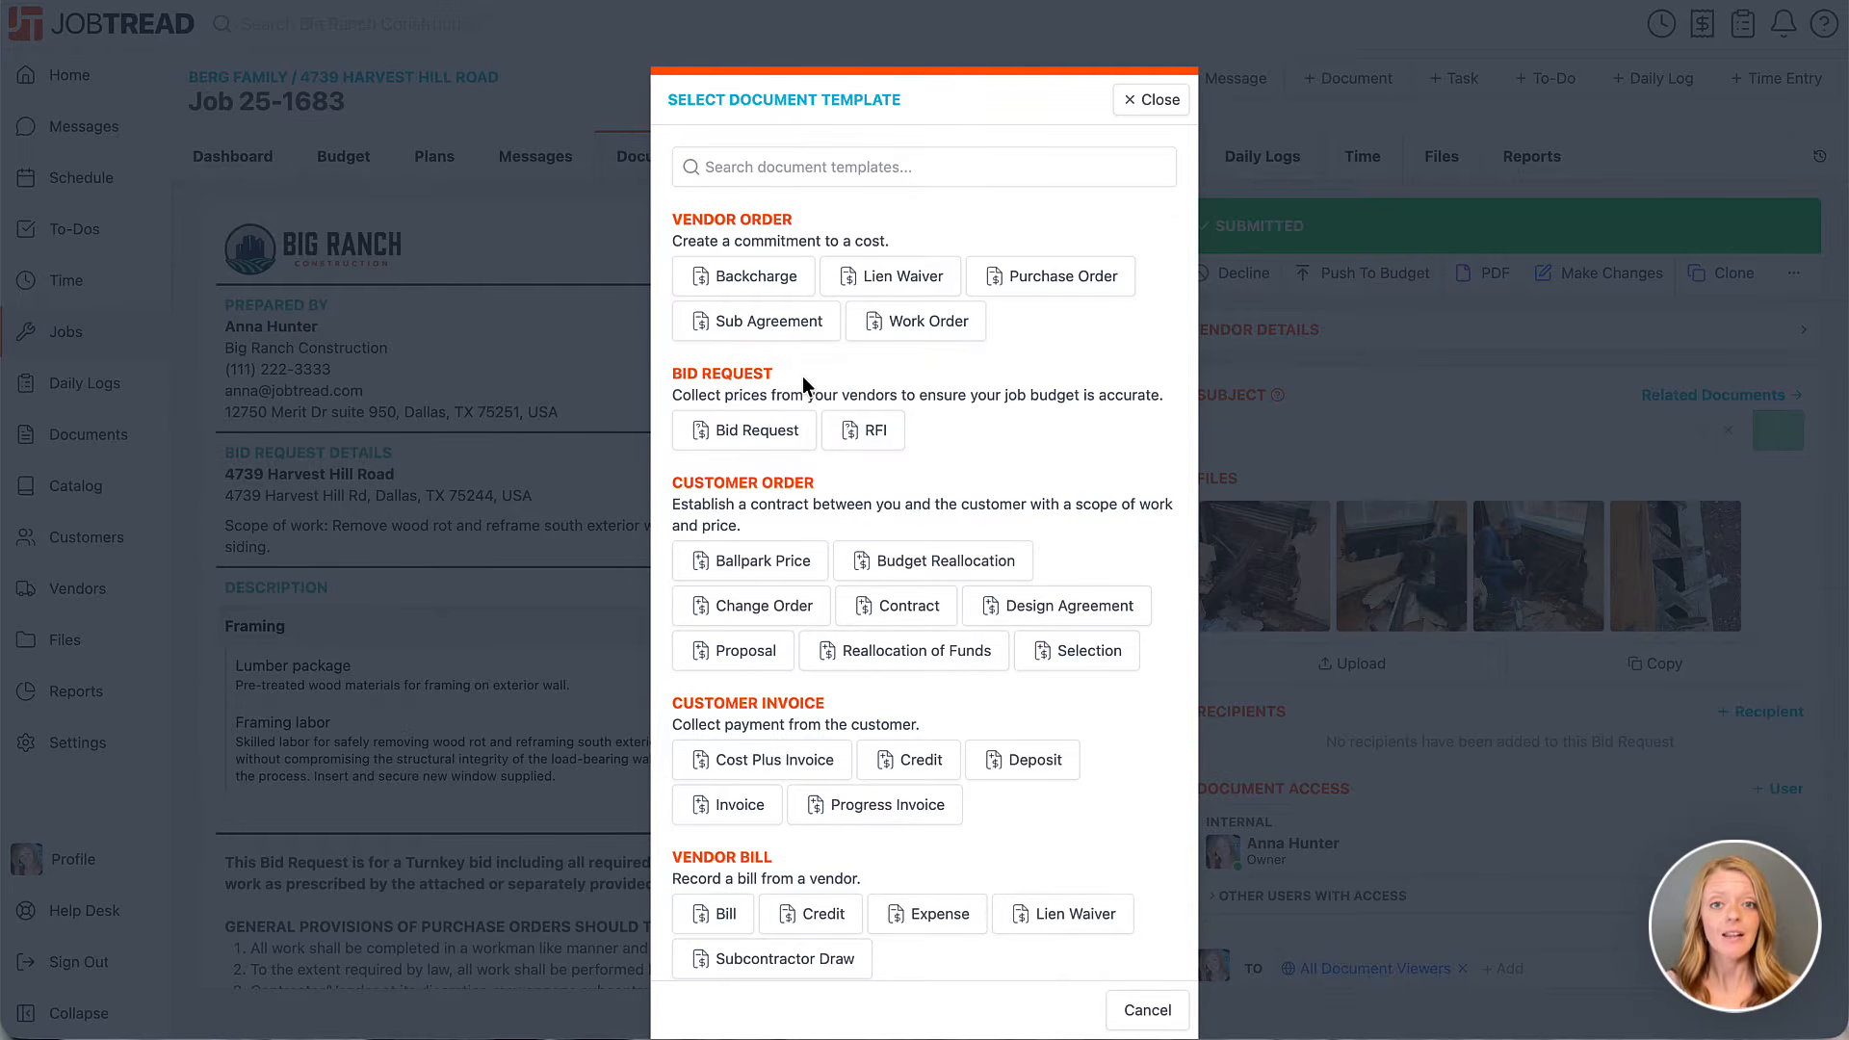
click(770, 607)
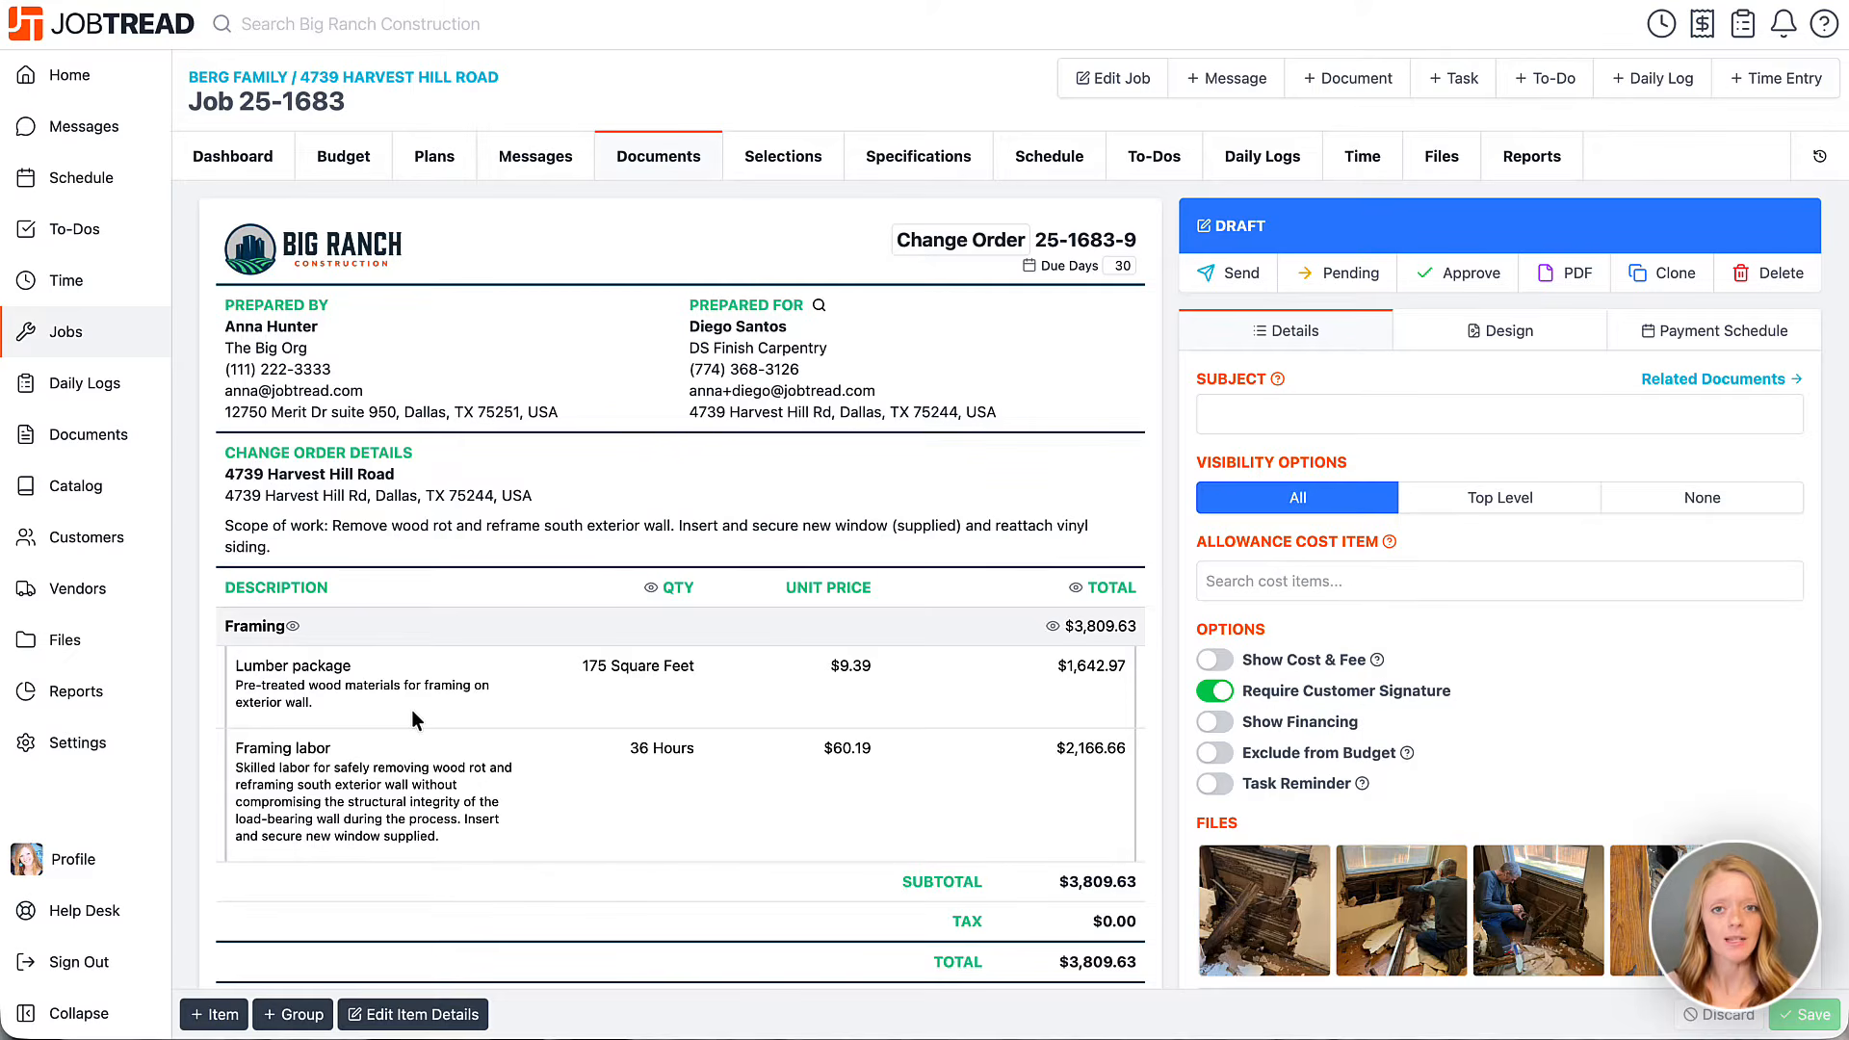
Review the Lumber package cost details and line-item table, then bring up the Send dialog.
click(350, 682)
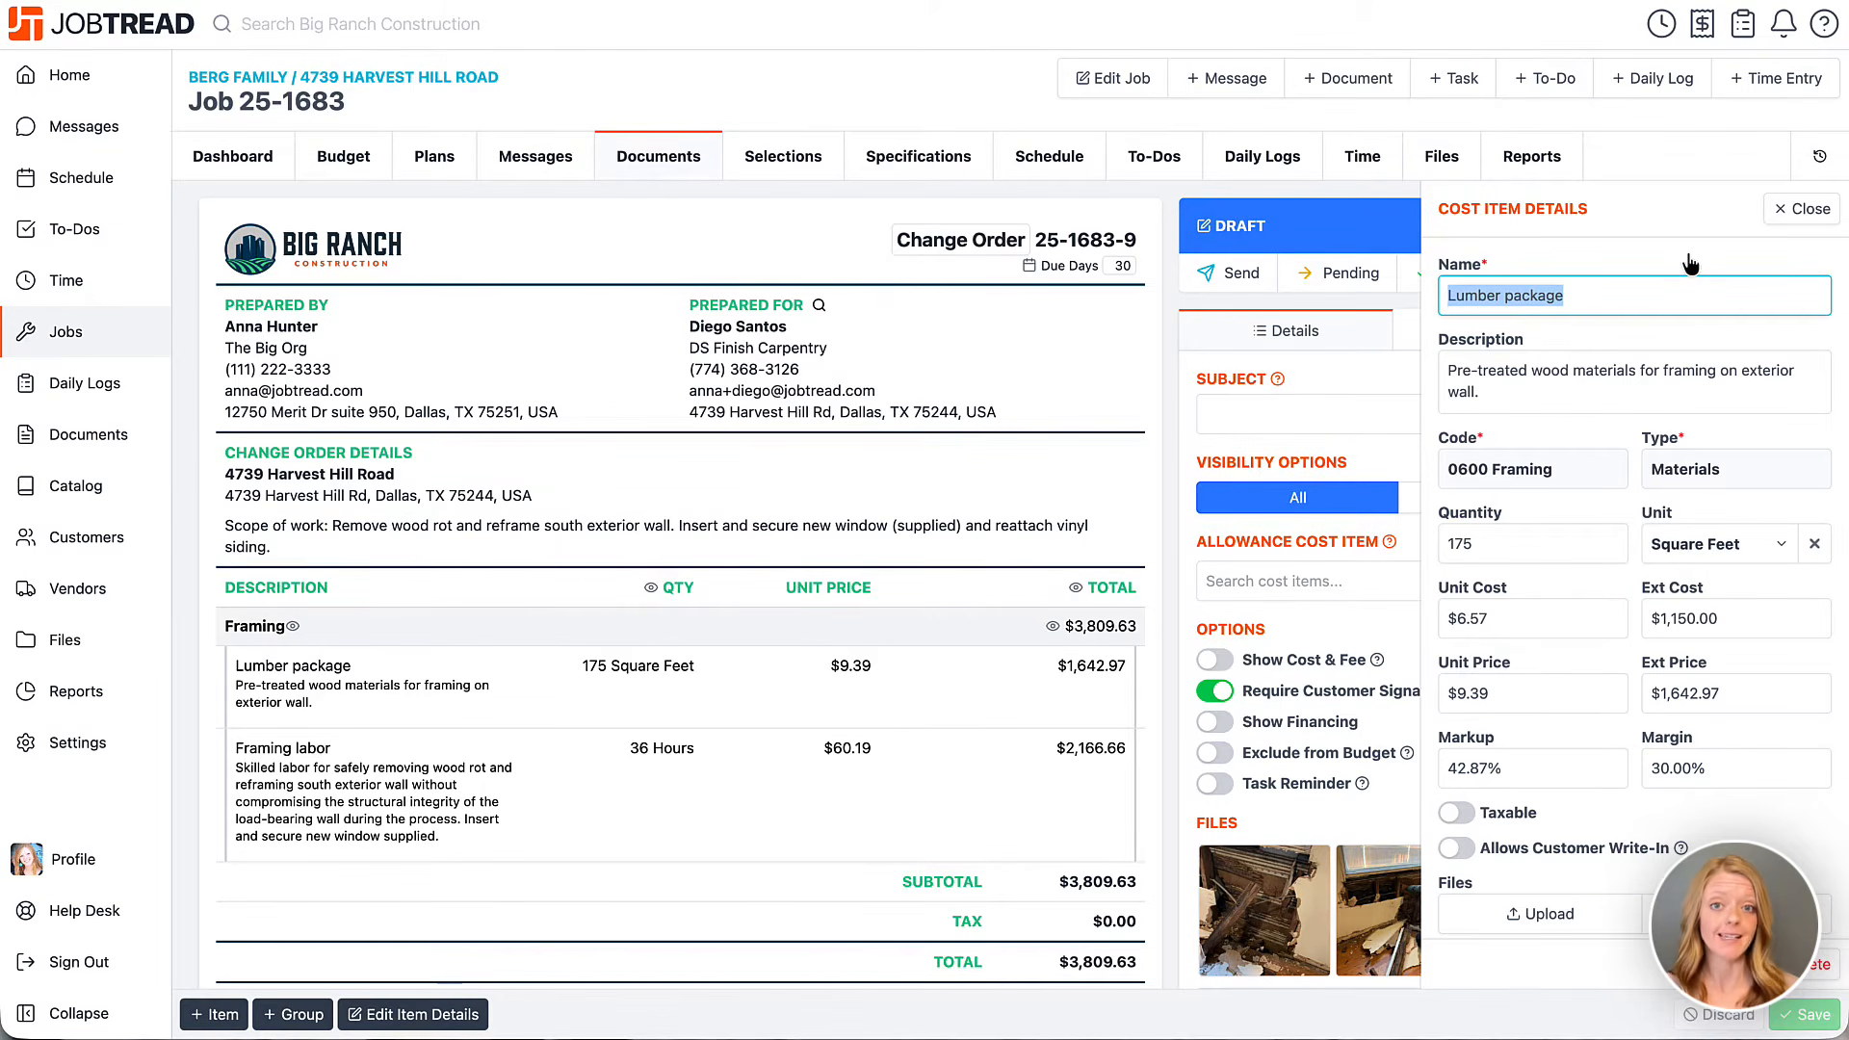
click(1803, 209)
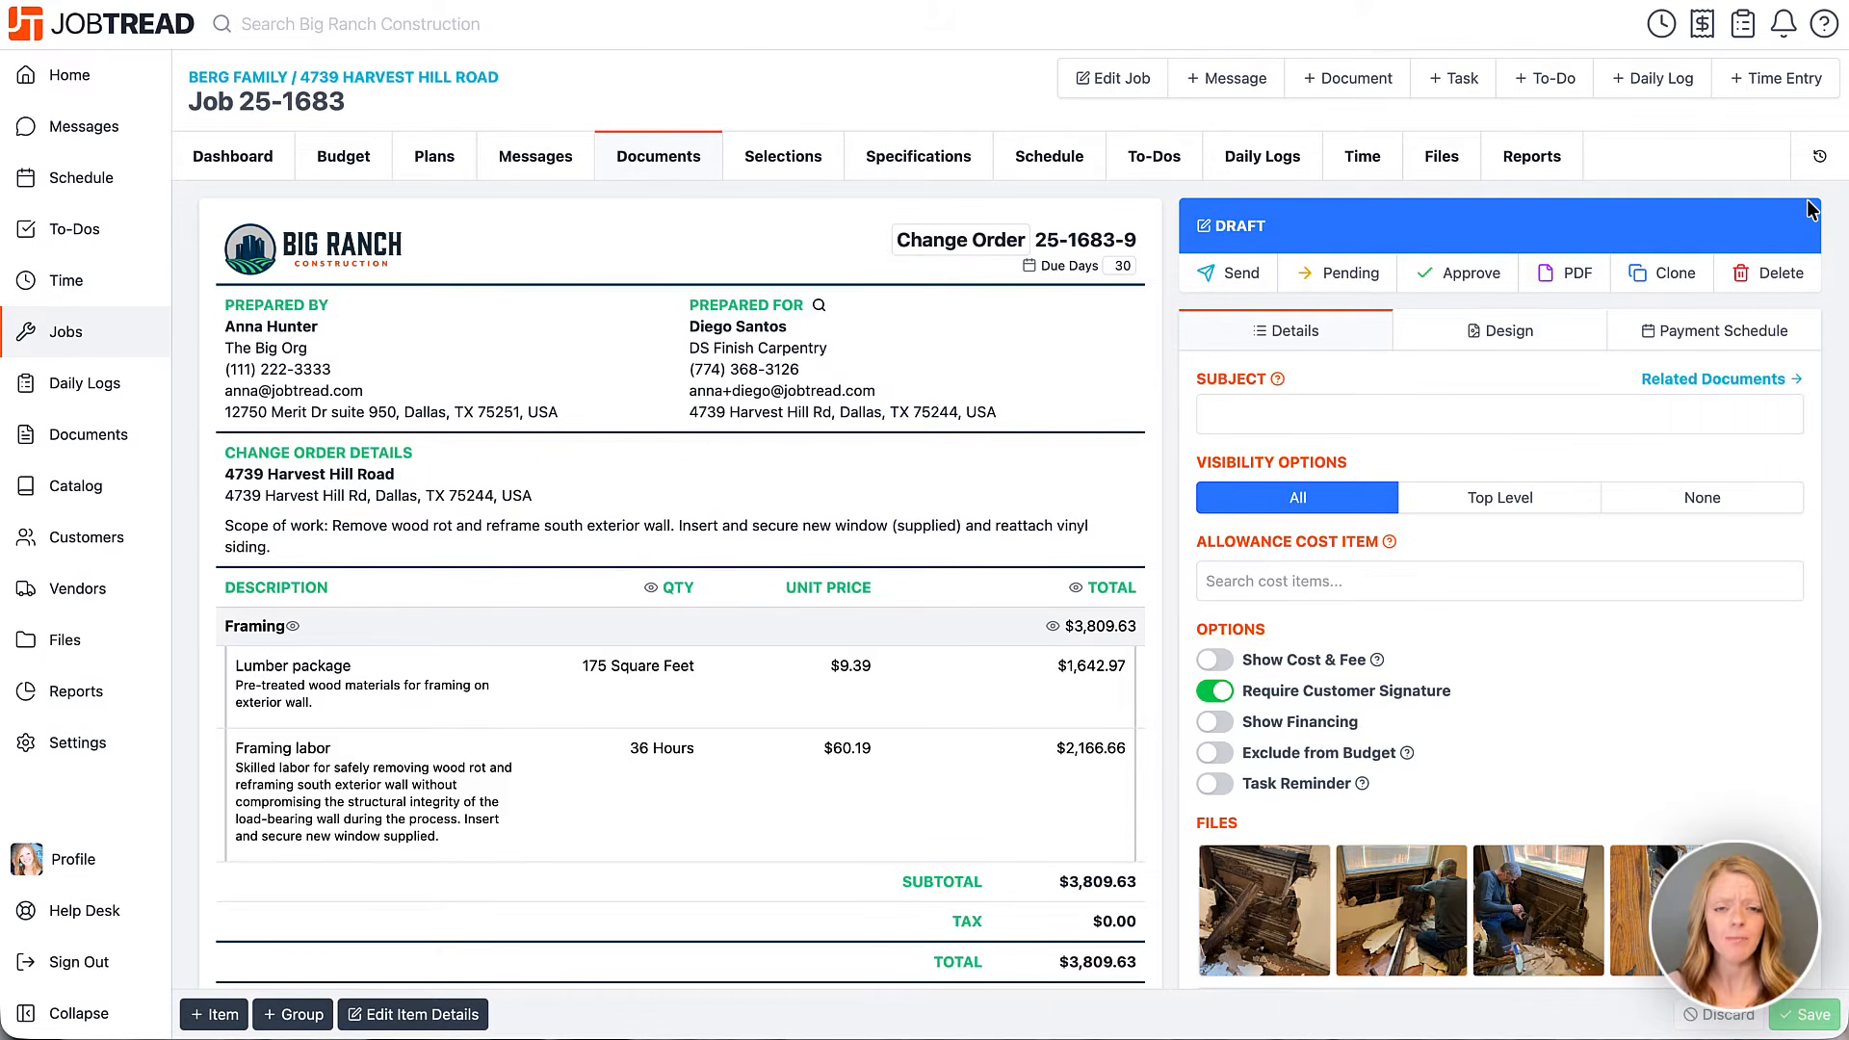
click(466, 1021)
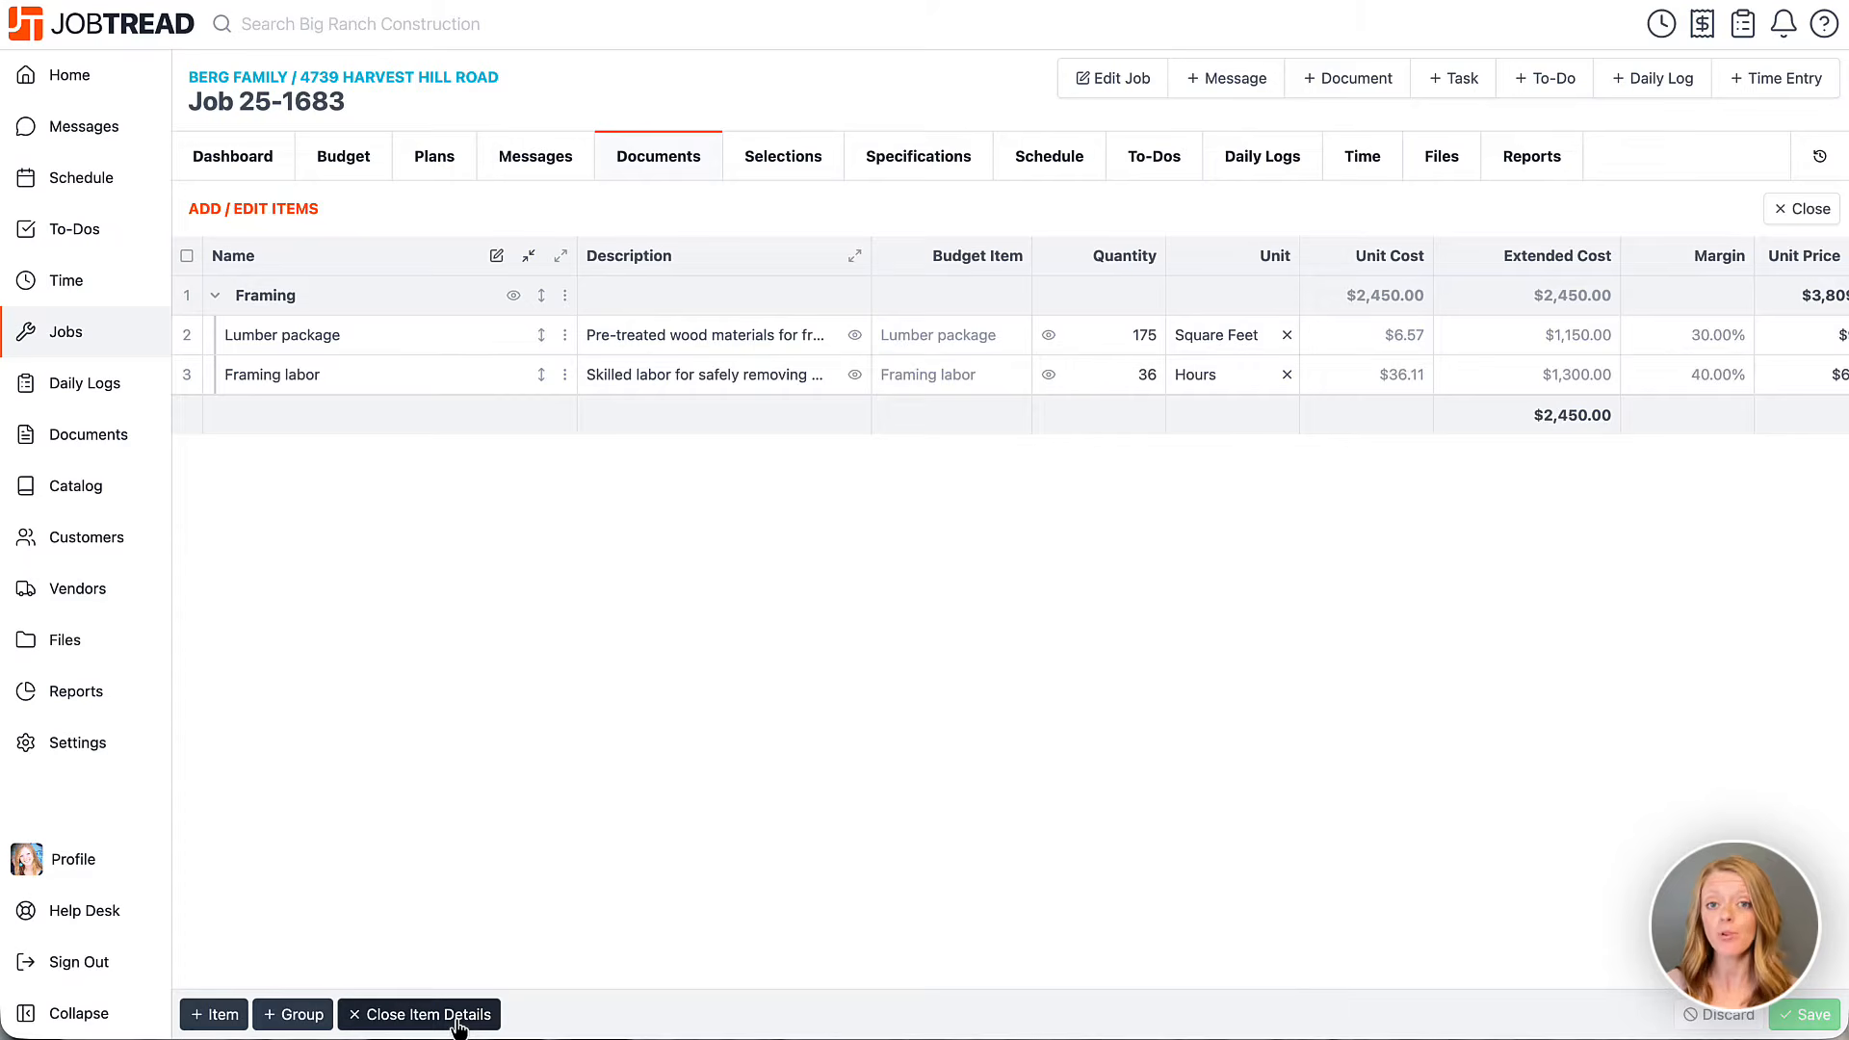
click(459, 1018)
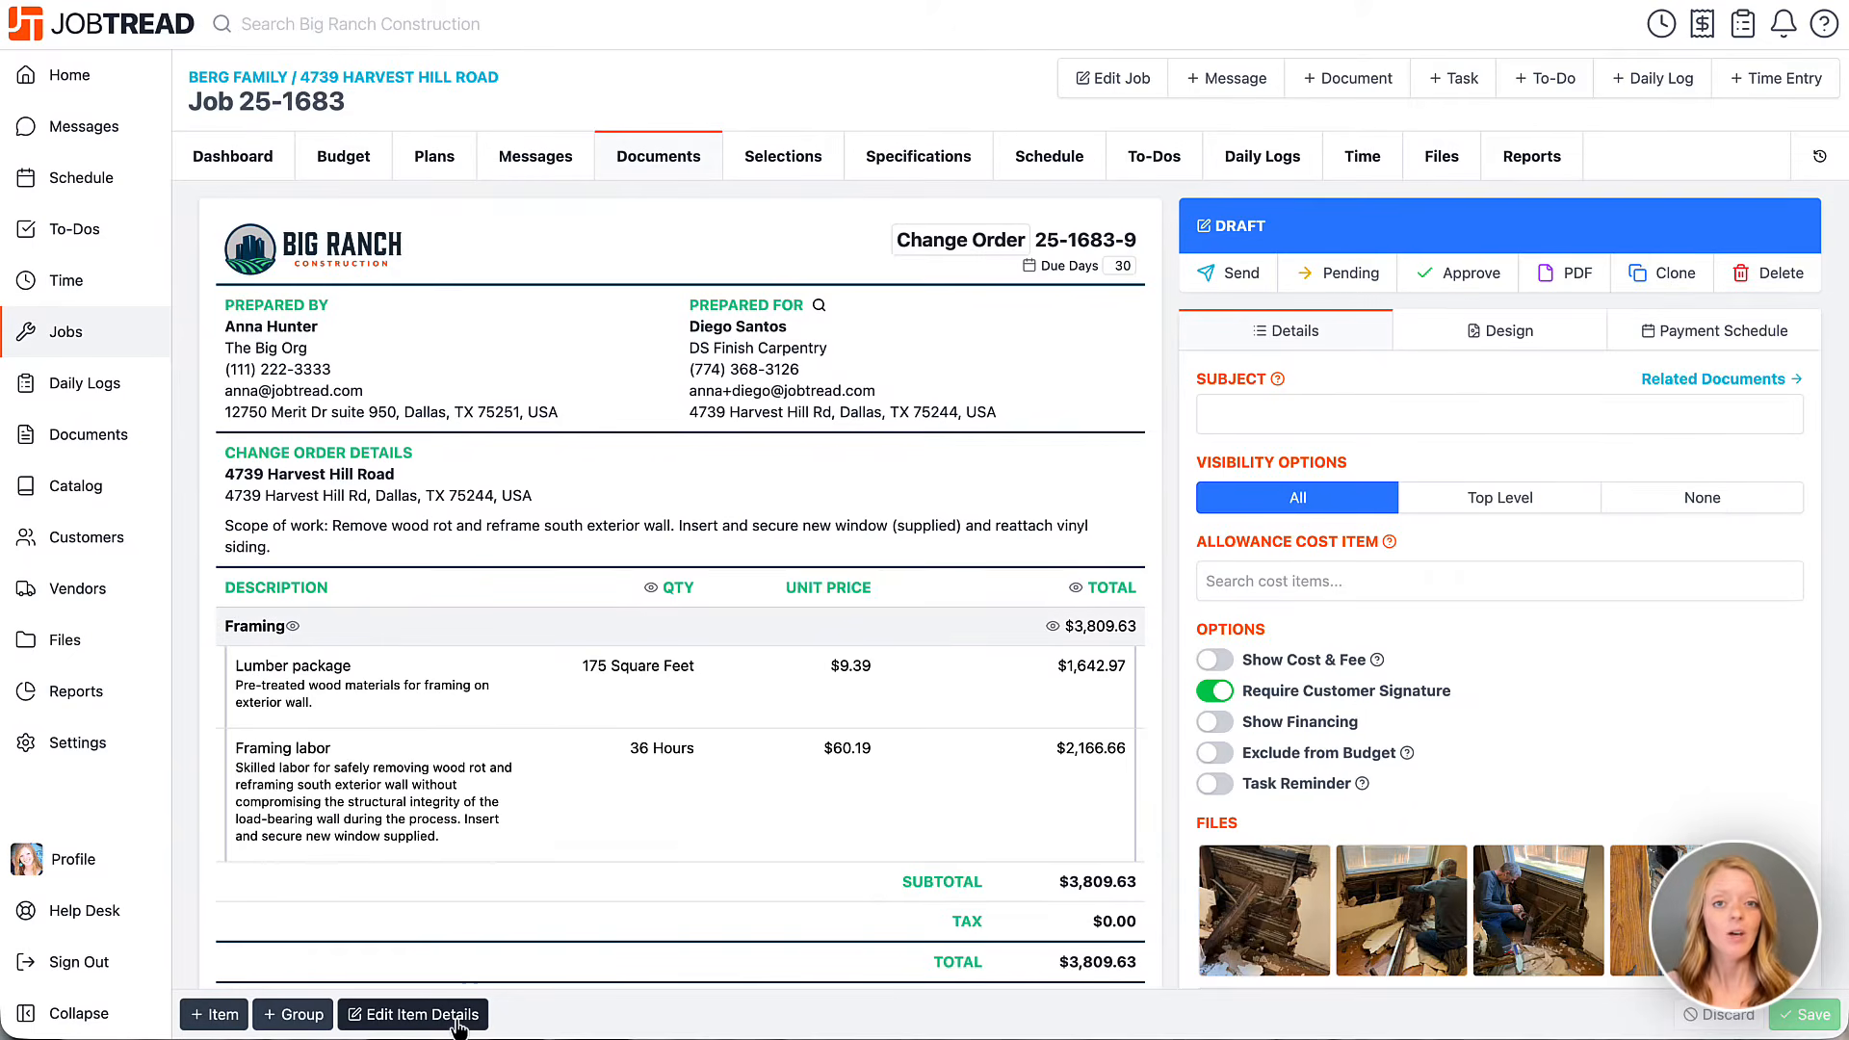
click(1237, 275)
Send change order 25-1683-9 to the client, then sign and approve it.
click(1138, 503)
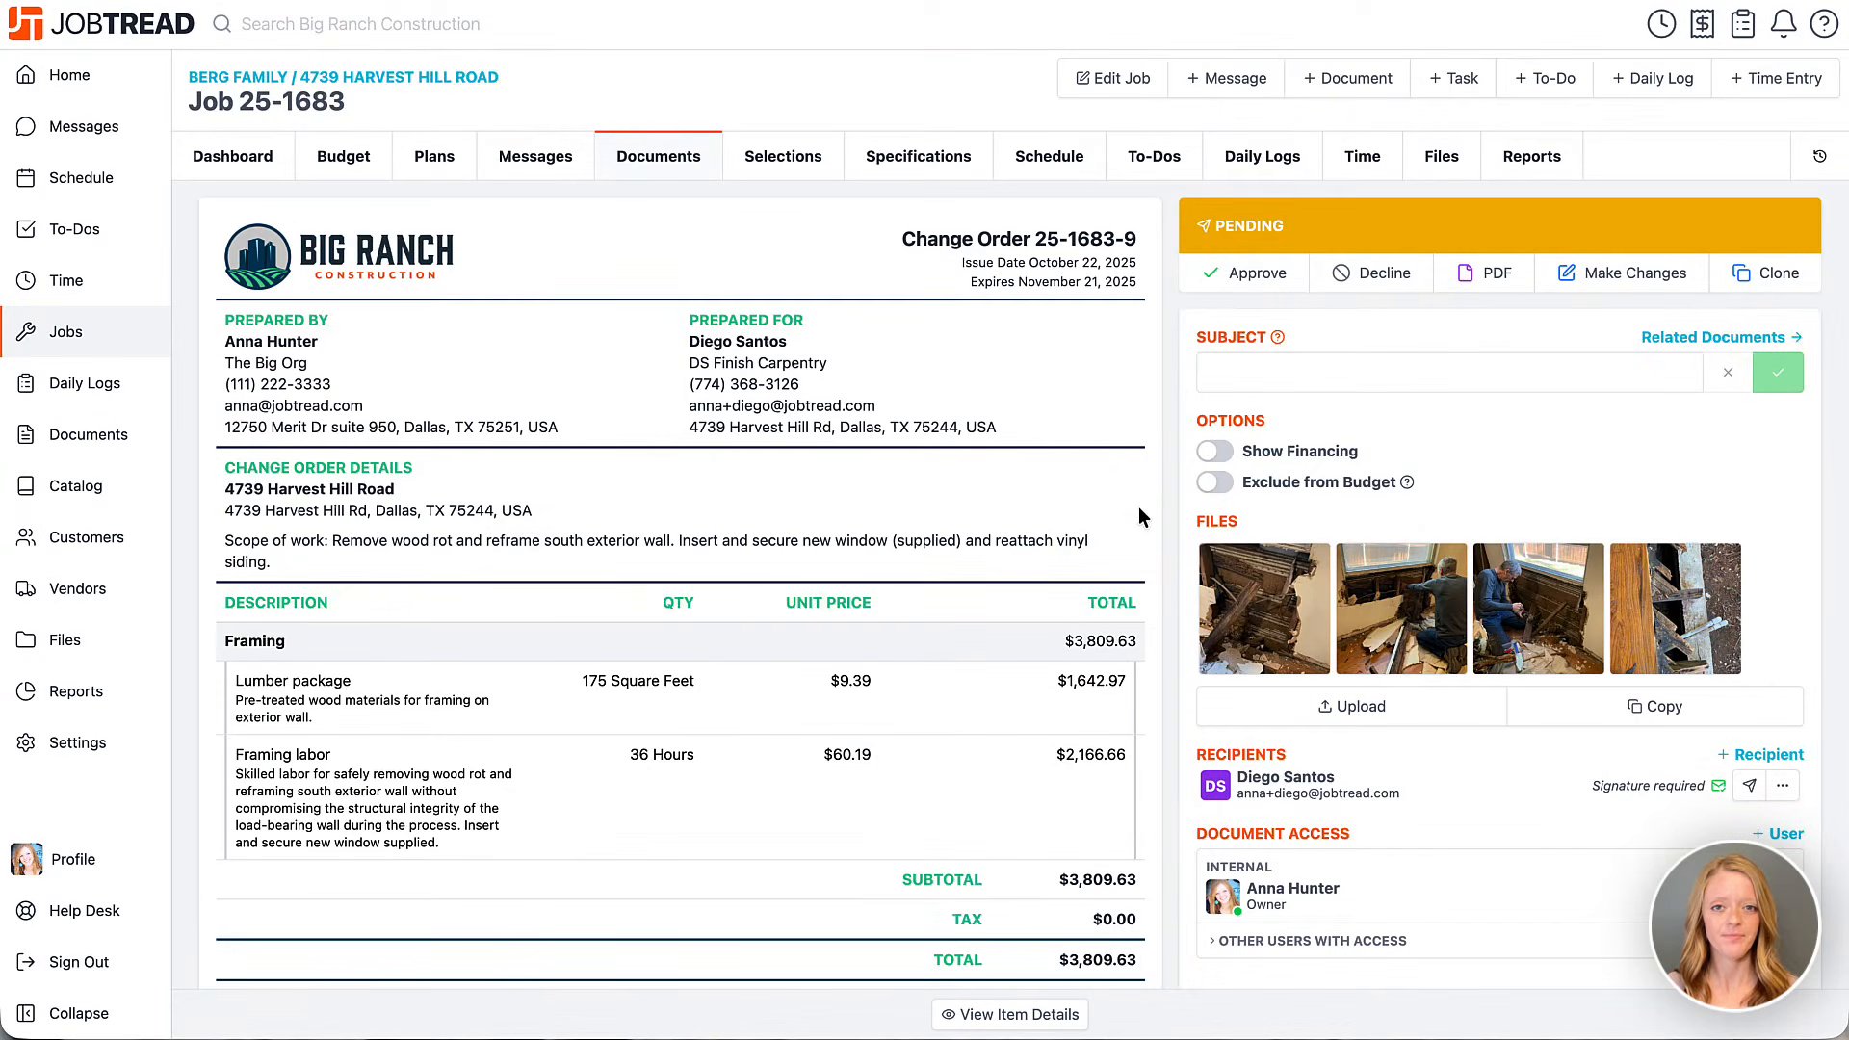
scroll(1139, 517, down, 5)
scroll(1138, 506, down, 5)
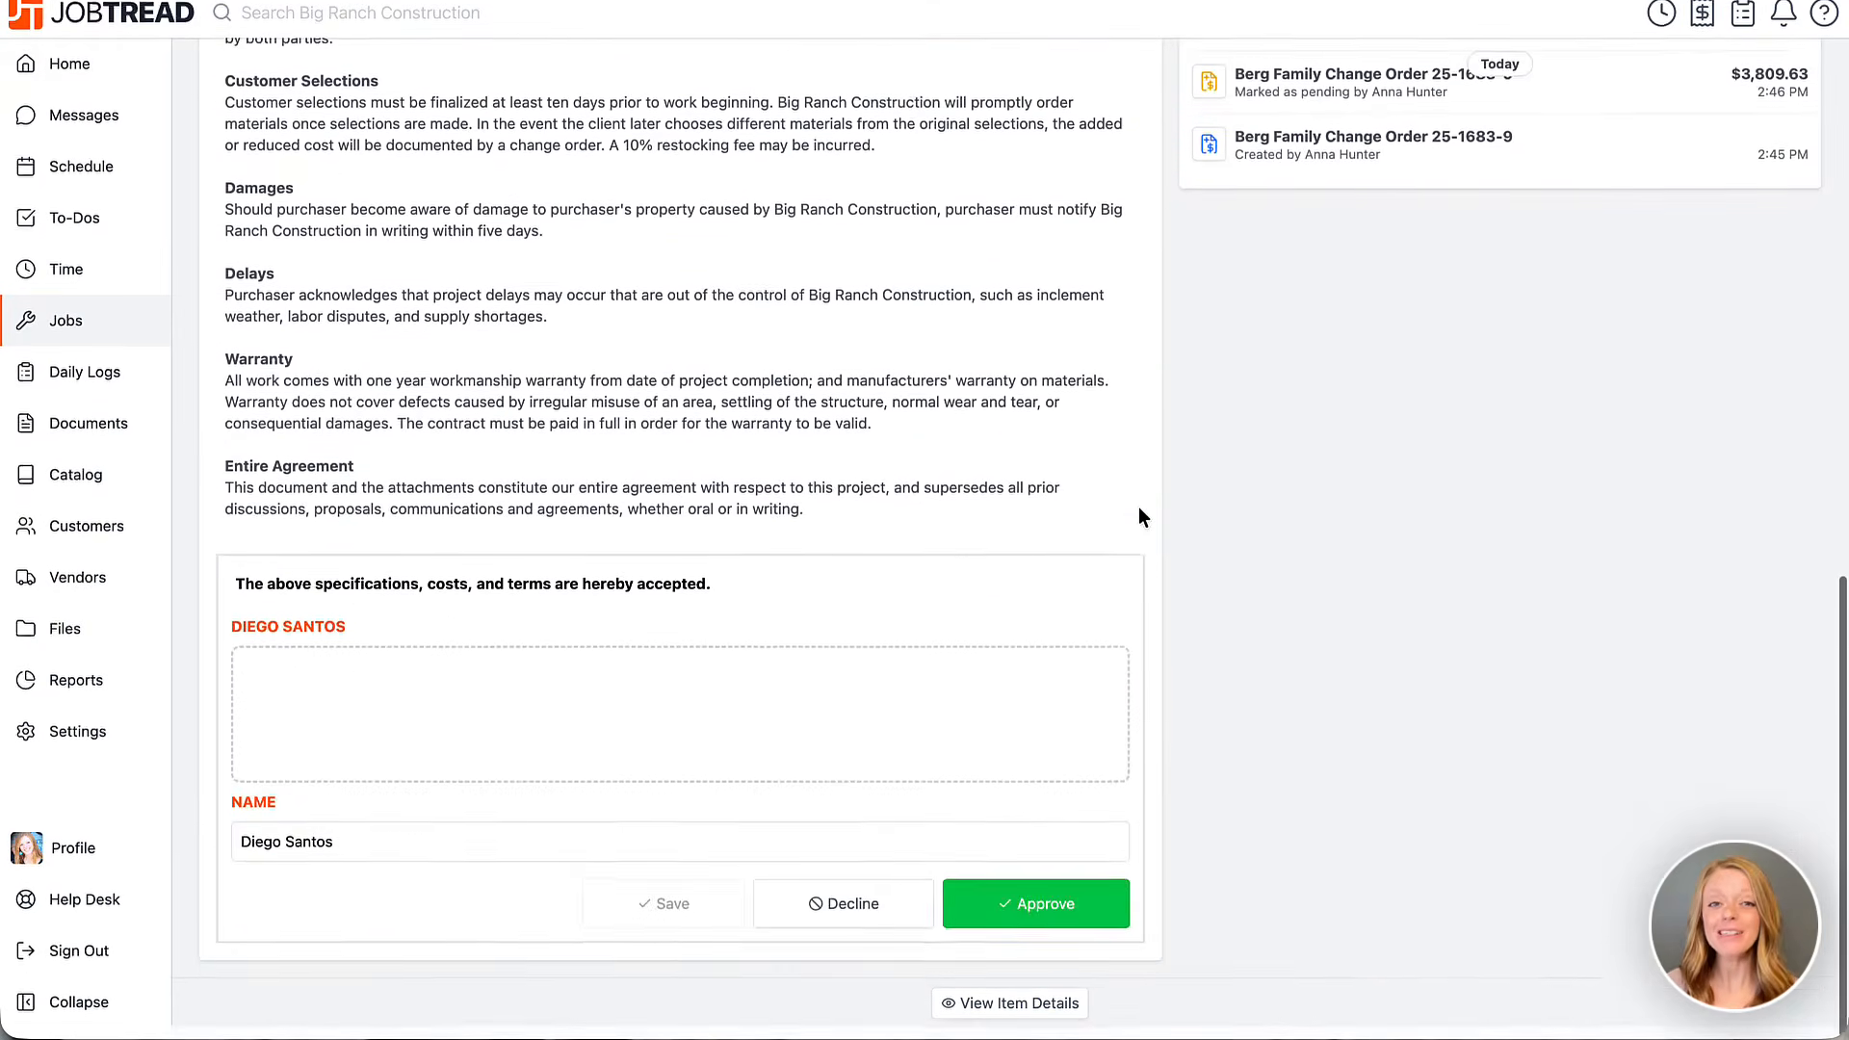
drag(470, 698, 611, 722)
click(1036, 919)
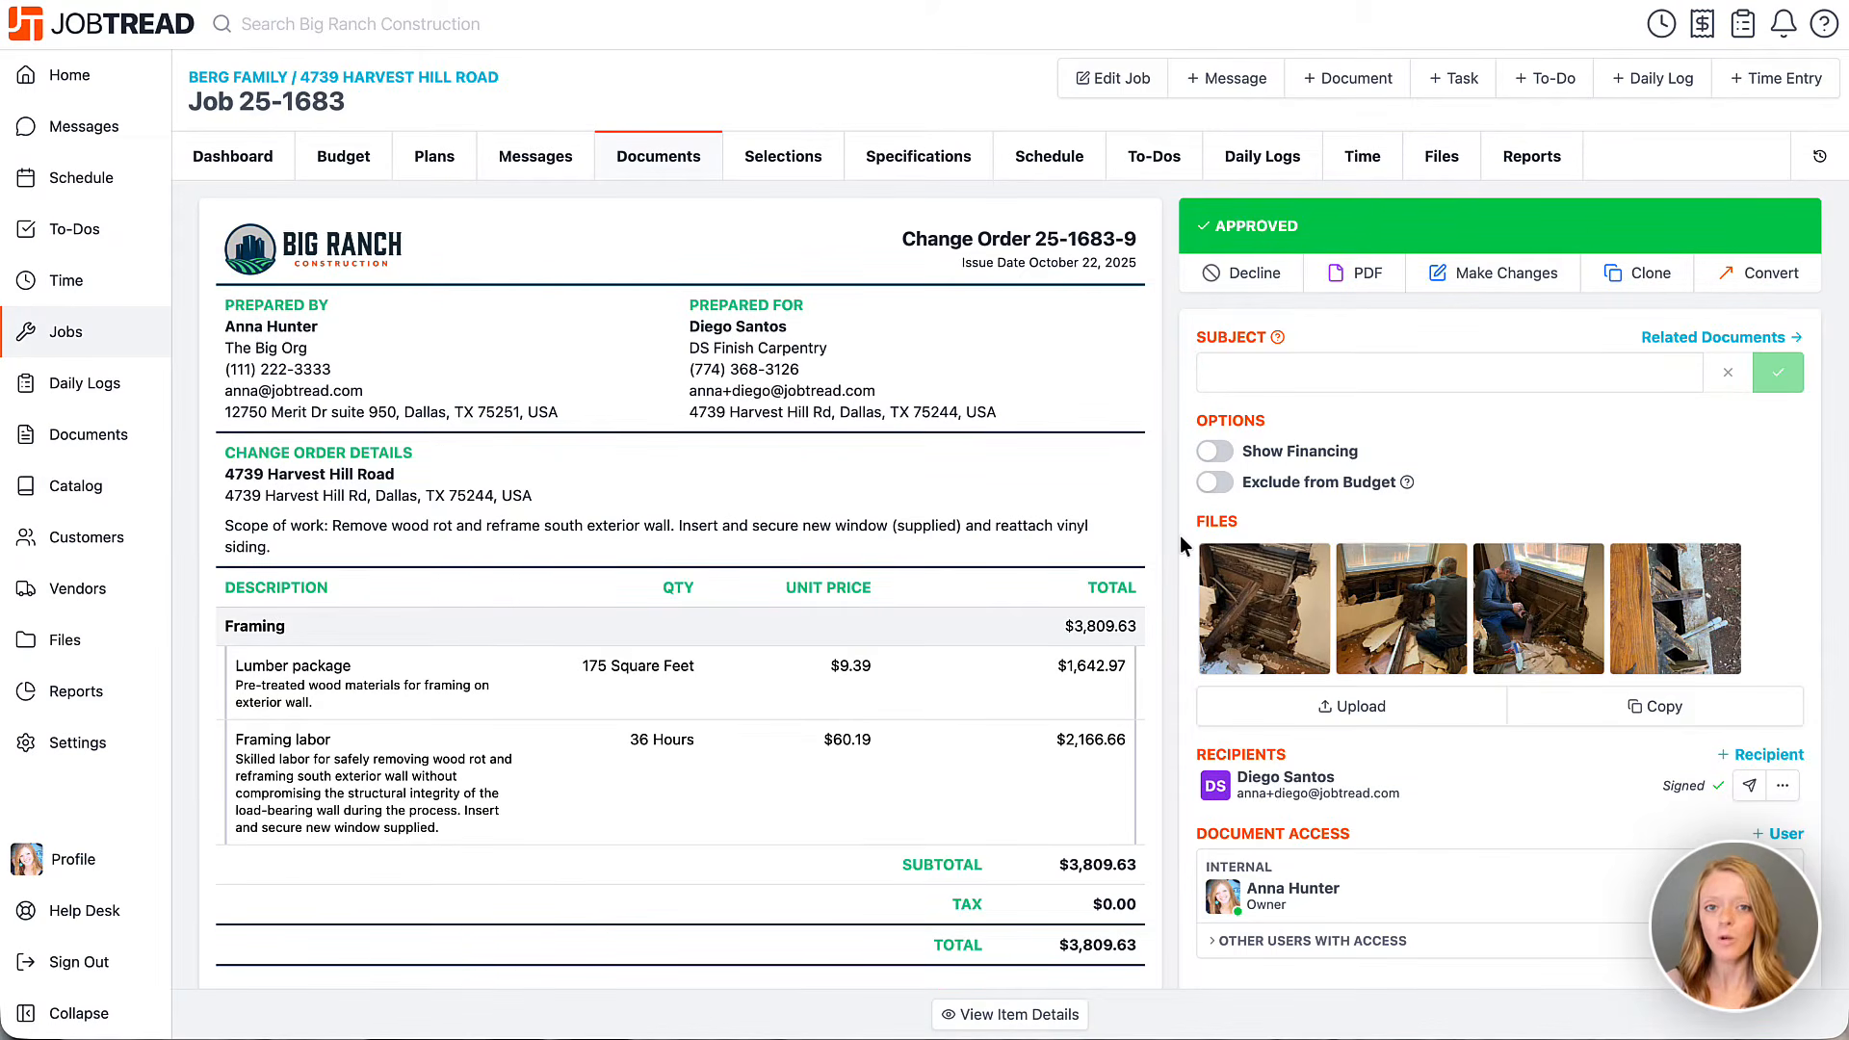
click(1727, 278)
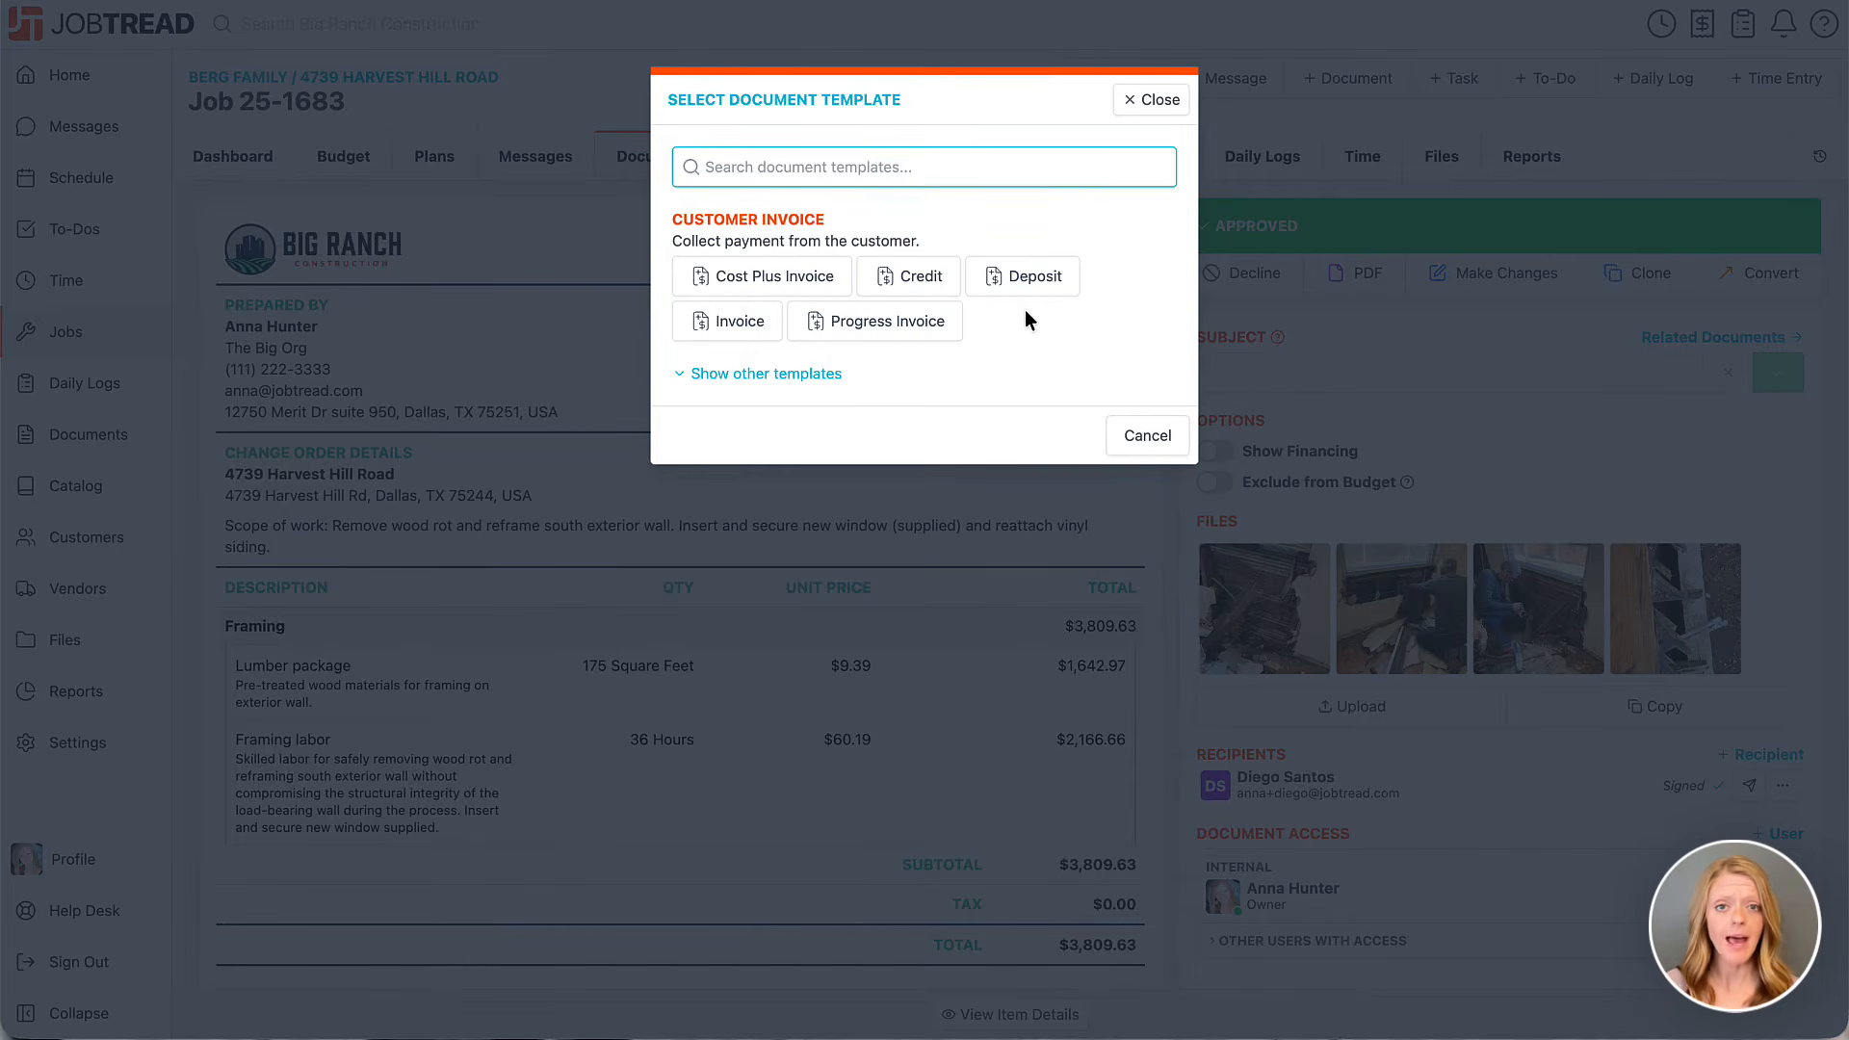
Create invoice 25-1683-10 for $3,809.63 with visibility set to All, and send it.
click(729, 327)
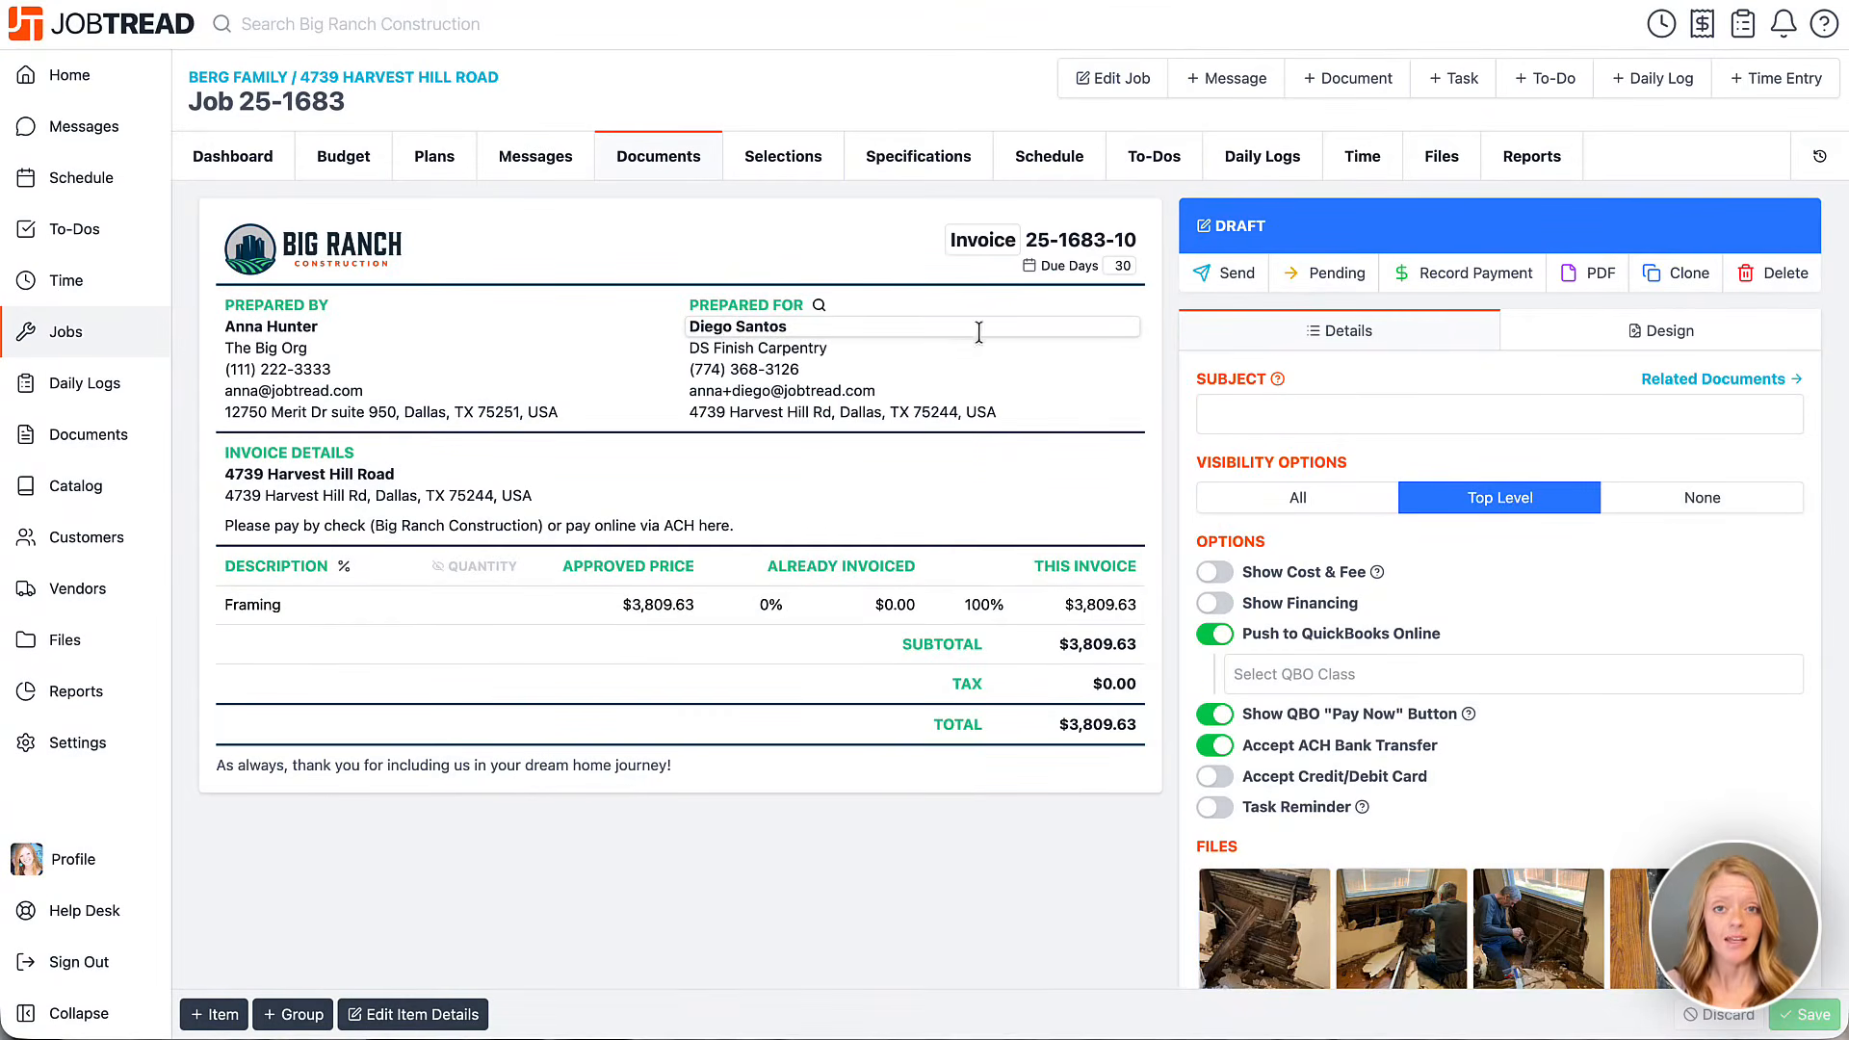
click(1230, 506)
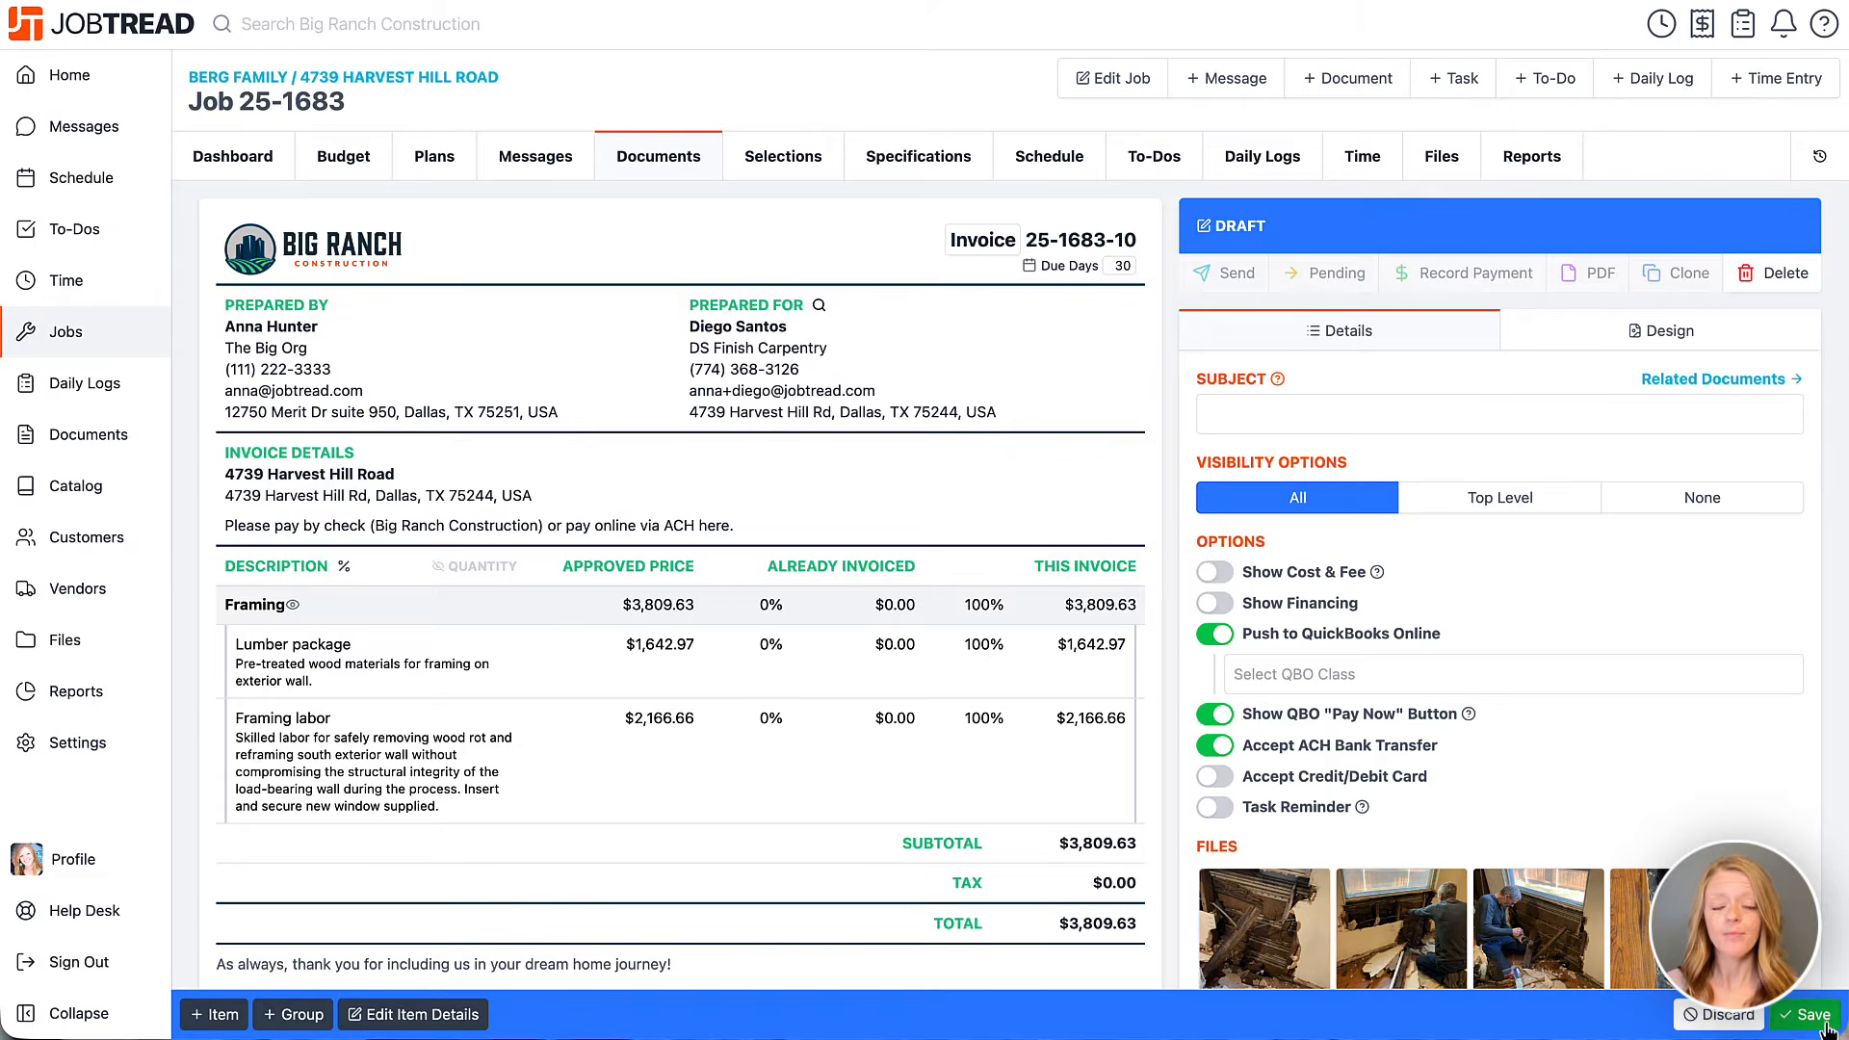
click(1223, 273)
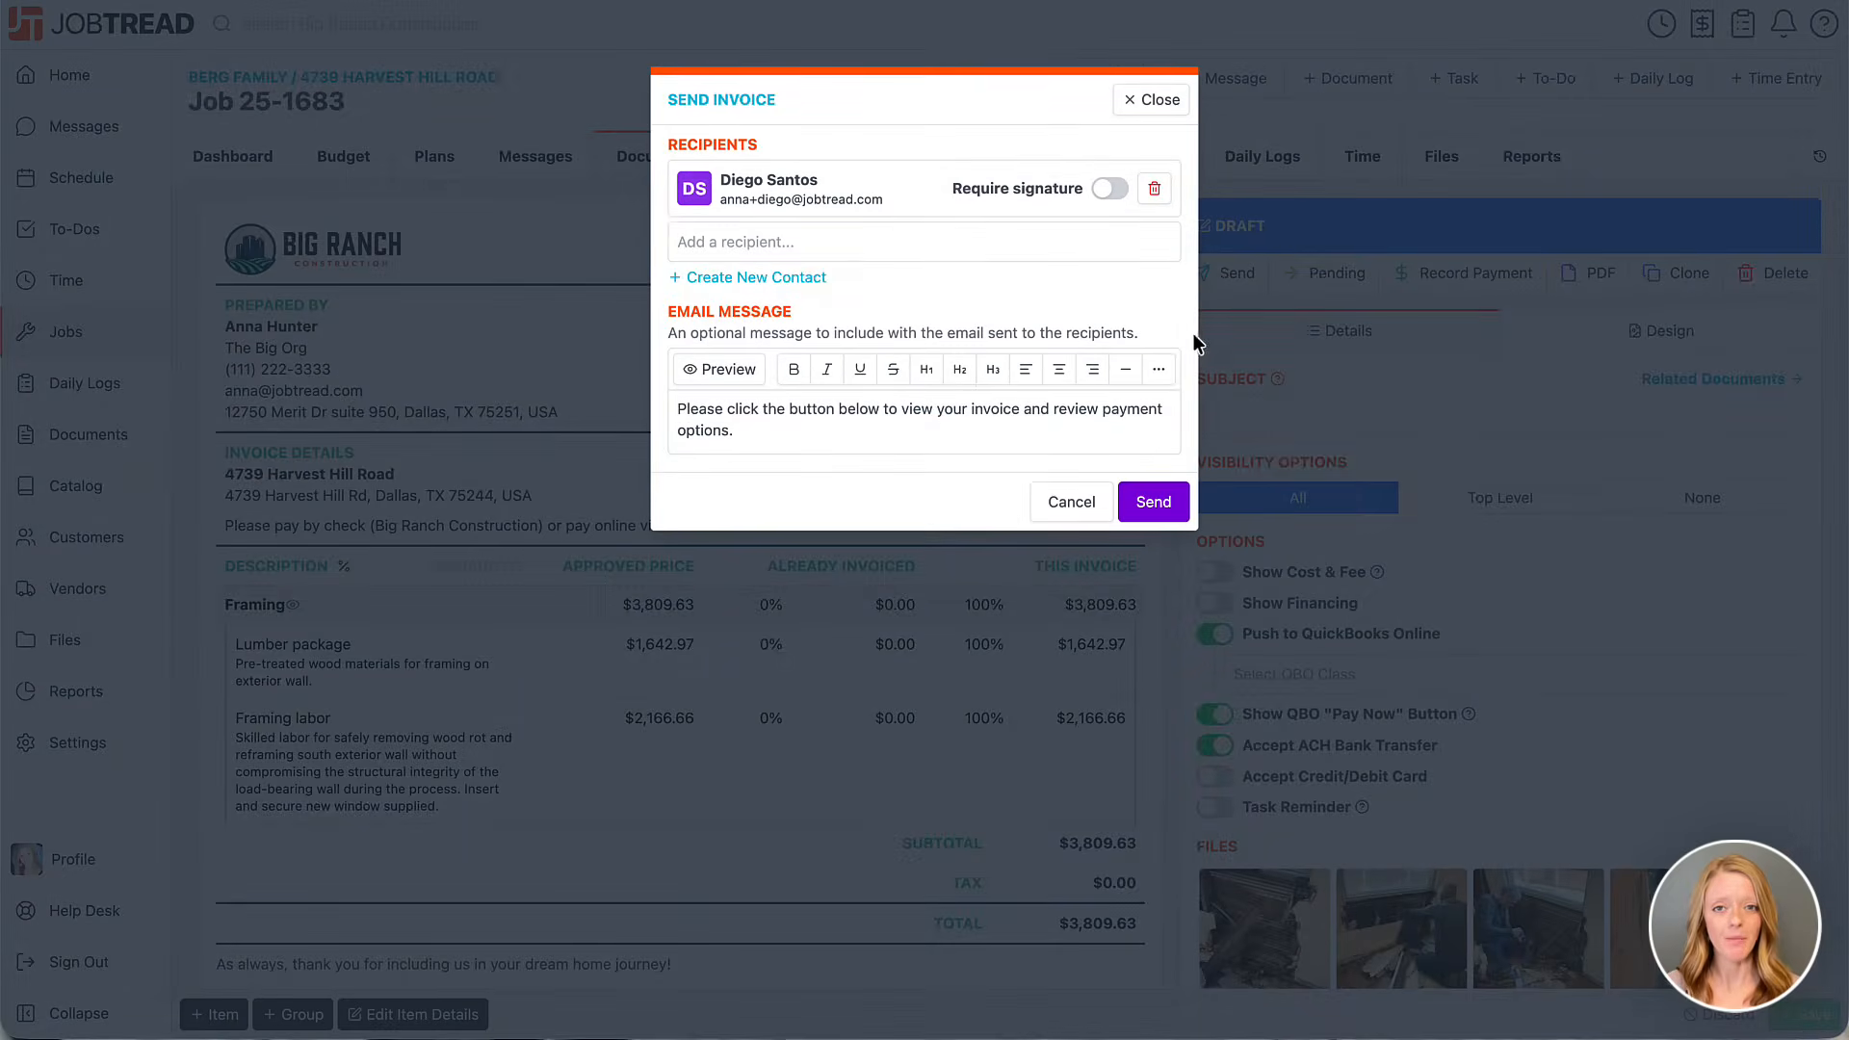
click(1150, 505)
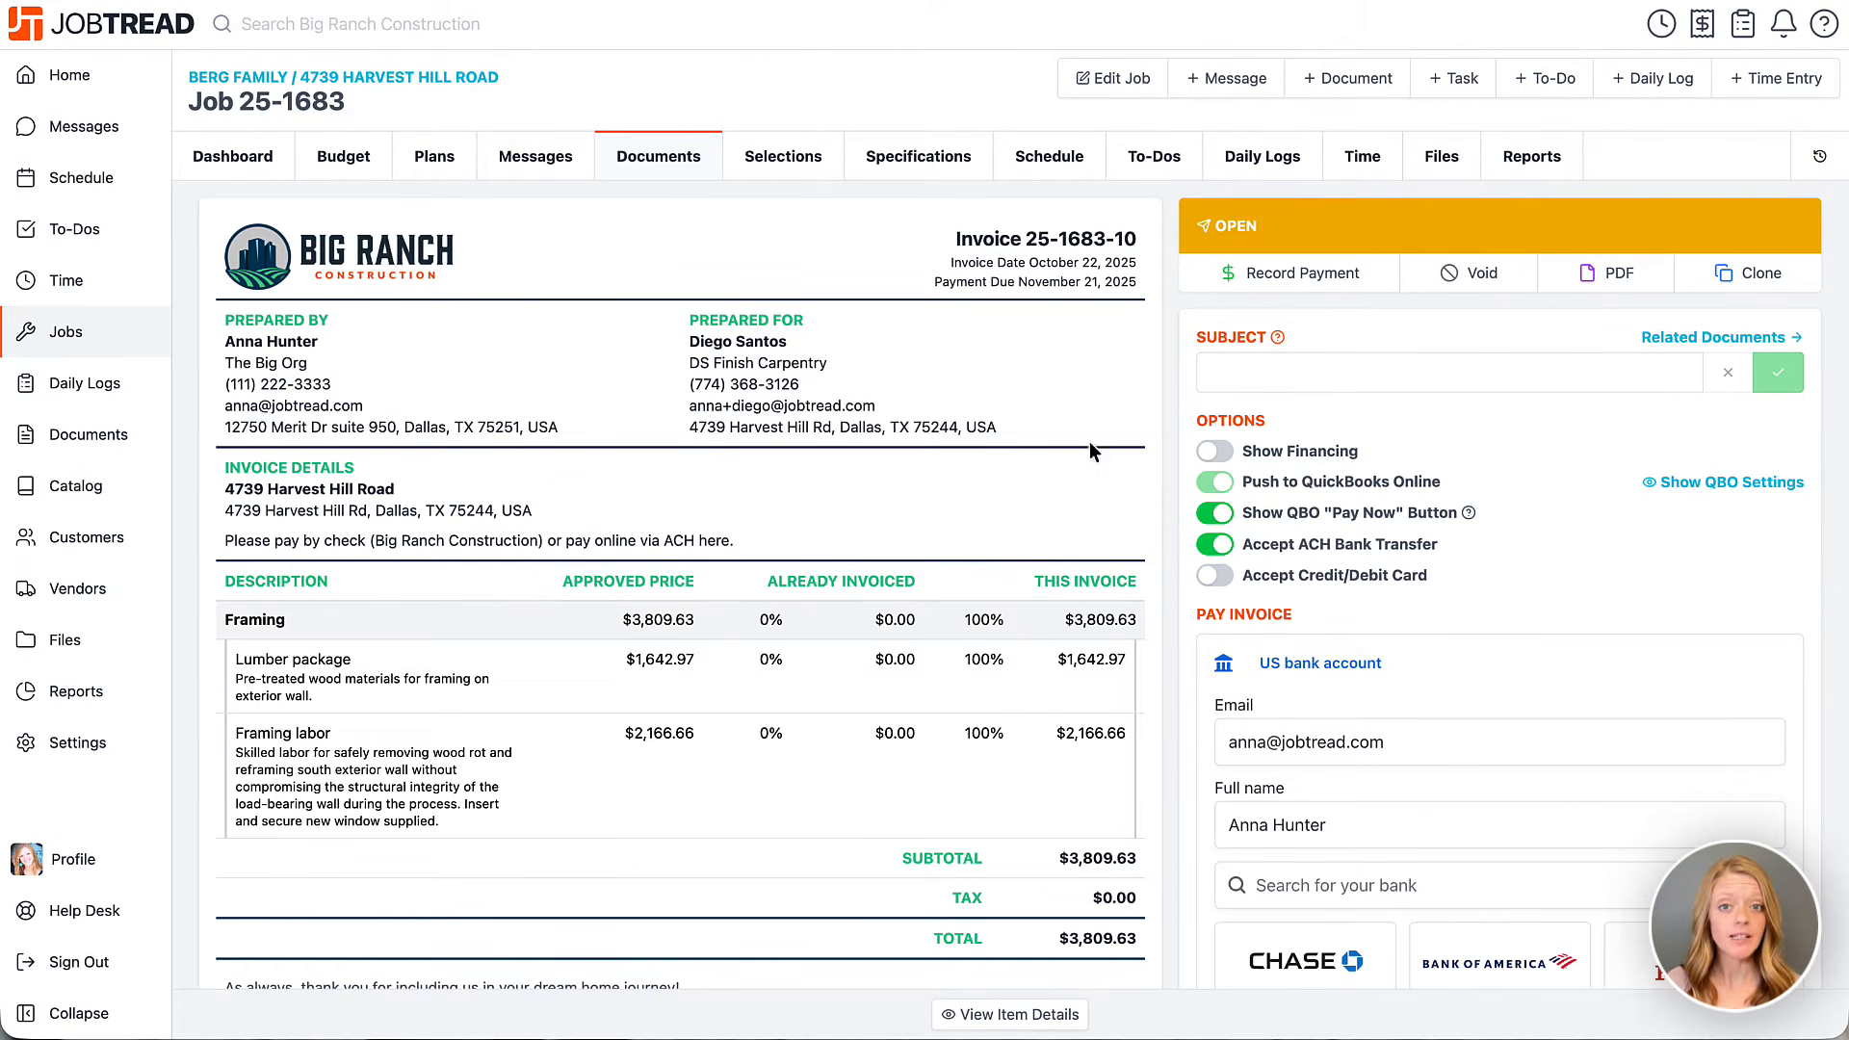
click(796, 169)
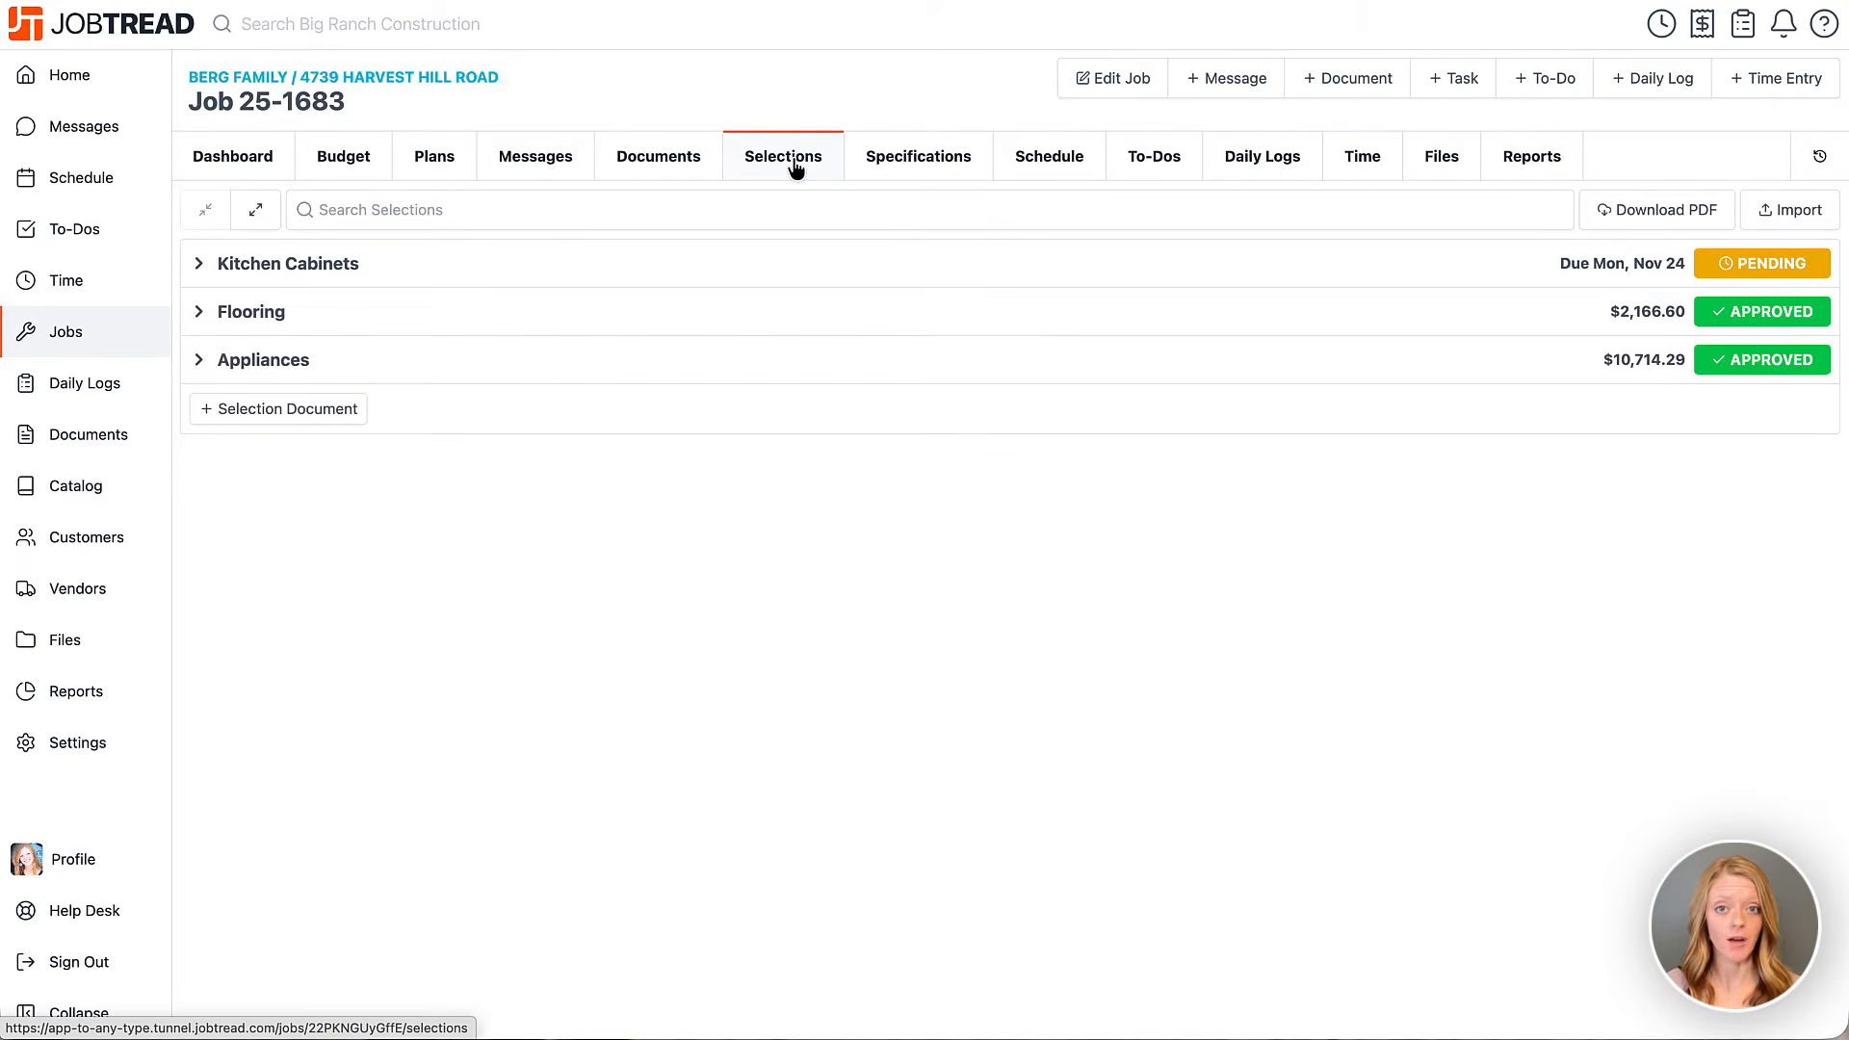
Pick the European Style Metro Gloss White option in the Kitchen Cabinets selection.
click(576, 272)
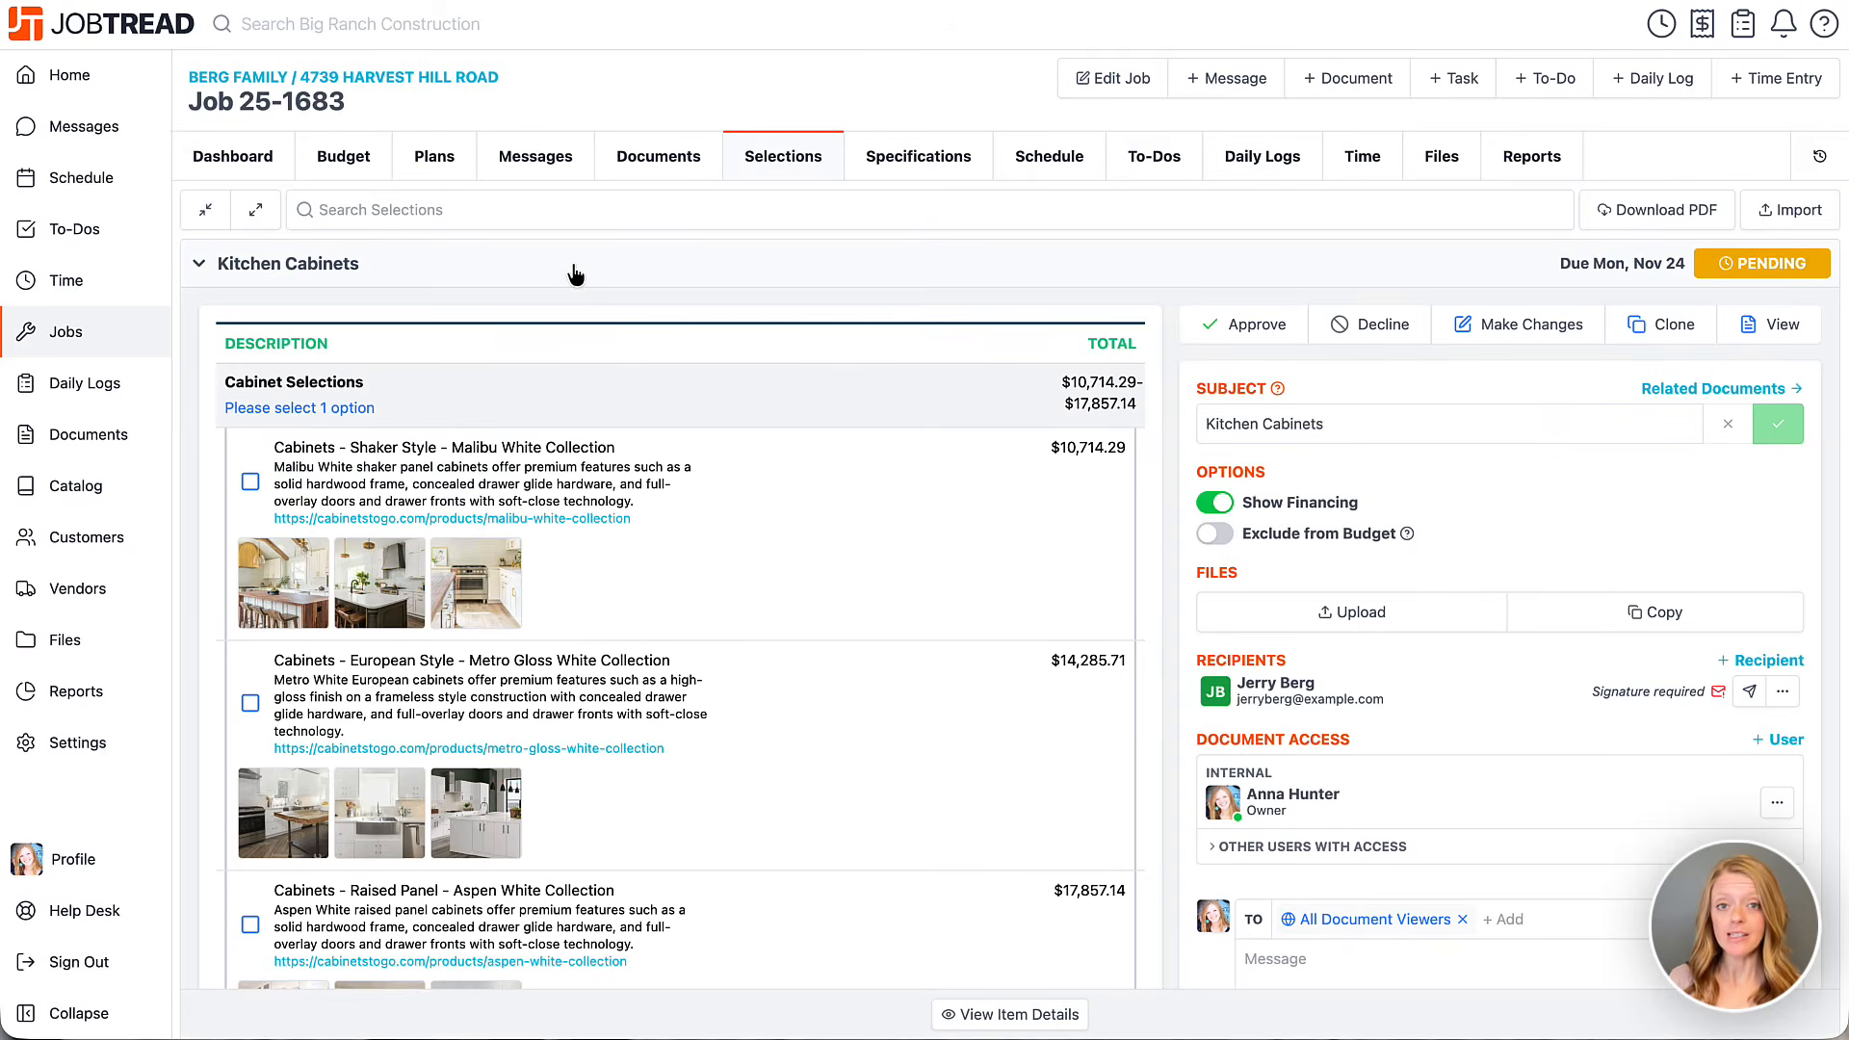
scroll(858, 806, down, 5)
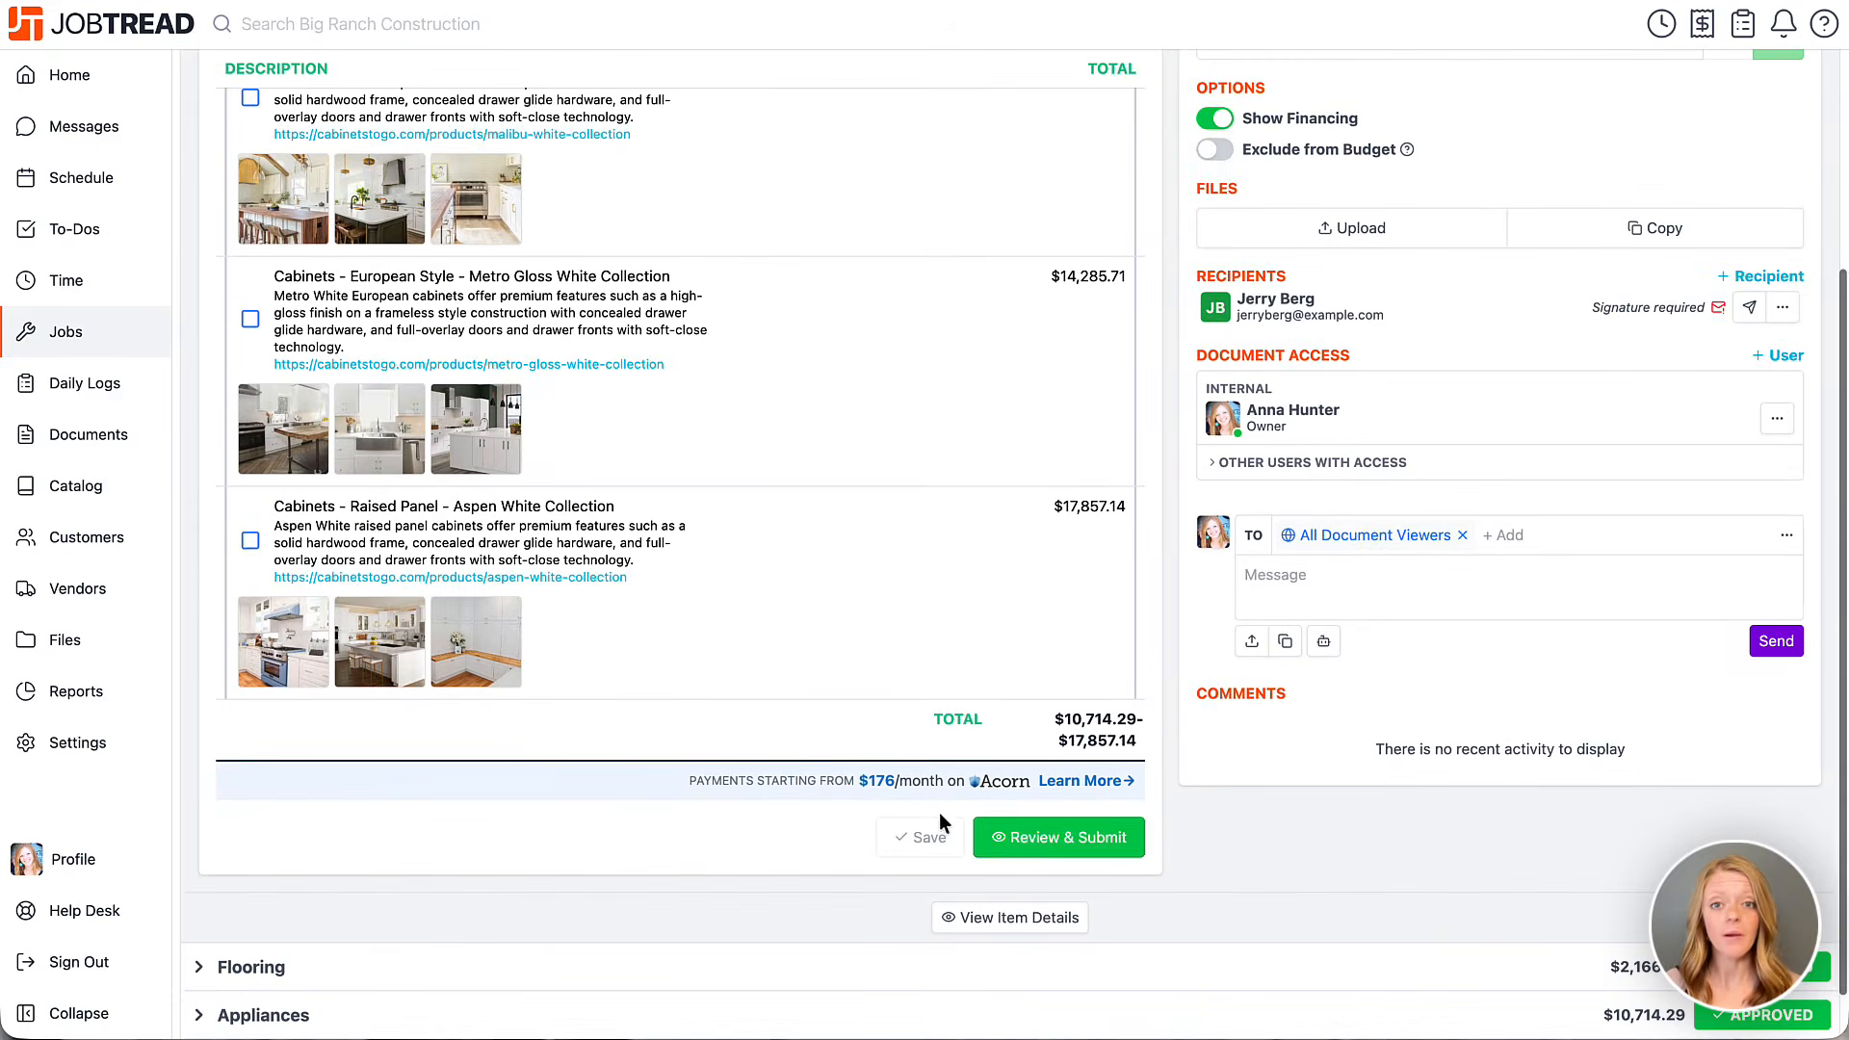
click(1014, 836)
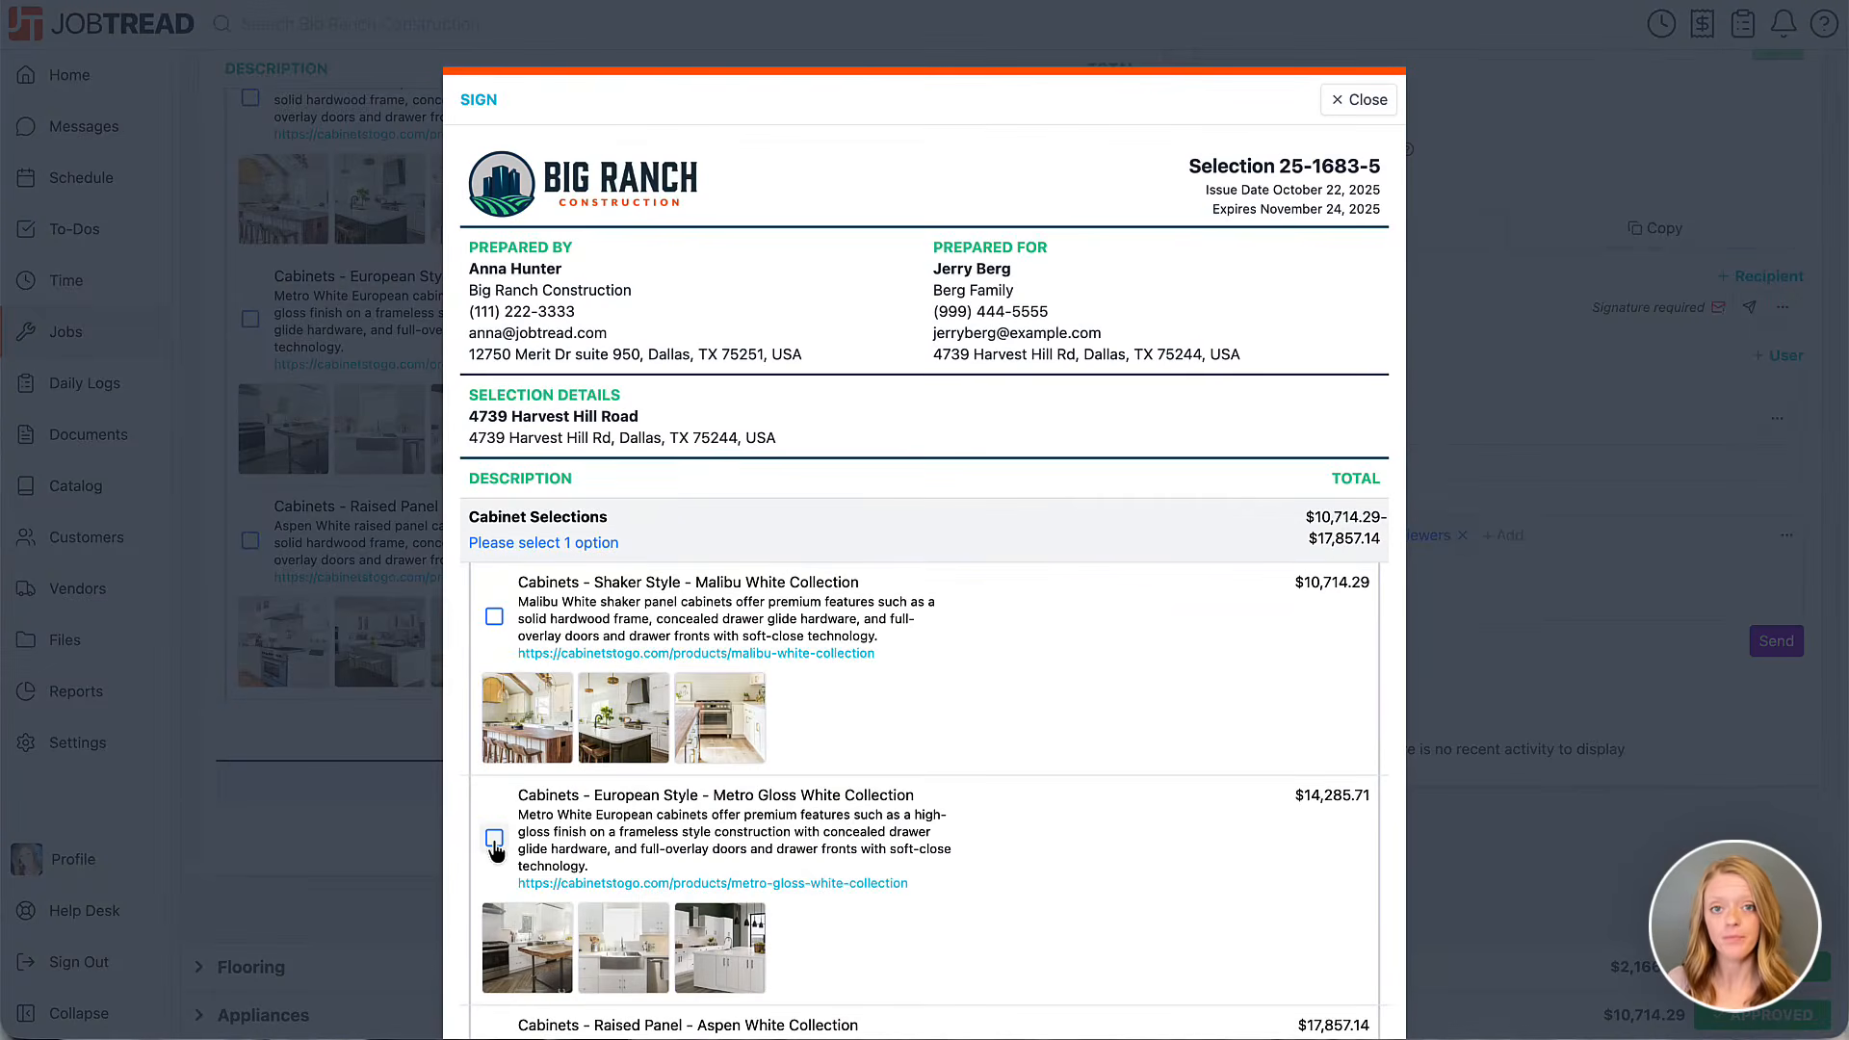
click(494, 838)
Sign and approve Kitchen Cabinets selection 25-1683-5 at $14,285.71.
scroll(498, 848, down, 2)
scroll(496, 846, down, 5)
drag(597, 889, 783, 905)
scroll(848, 905, down, 1)
scroll(1304, 998, down, 1)
click(1302, 980)
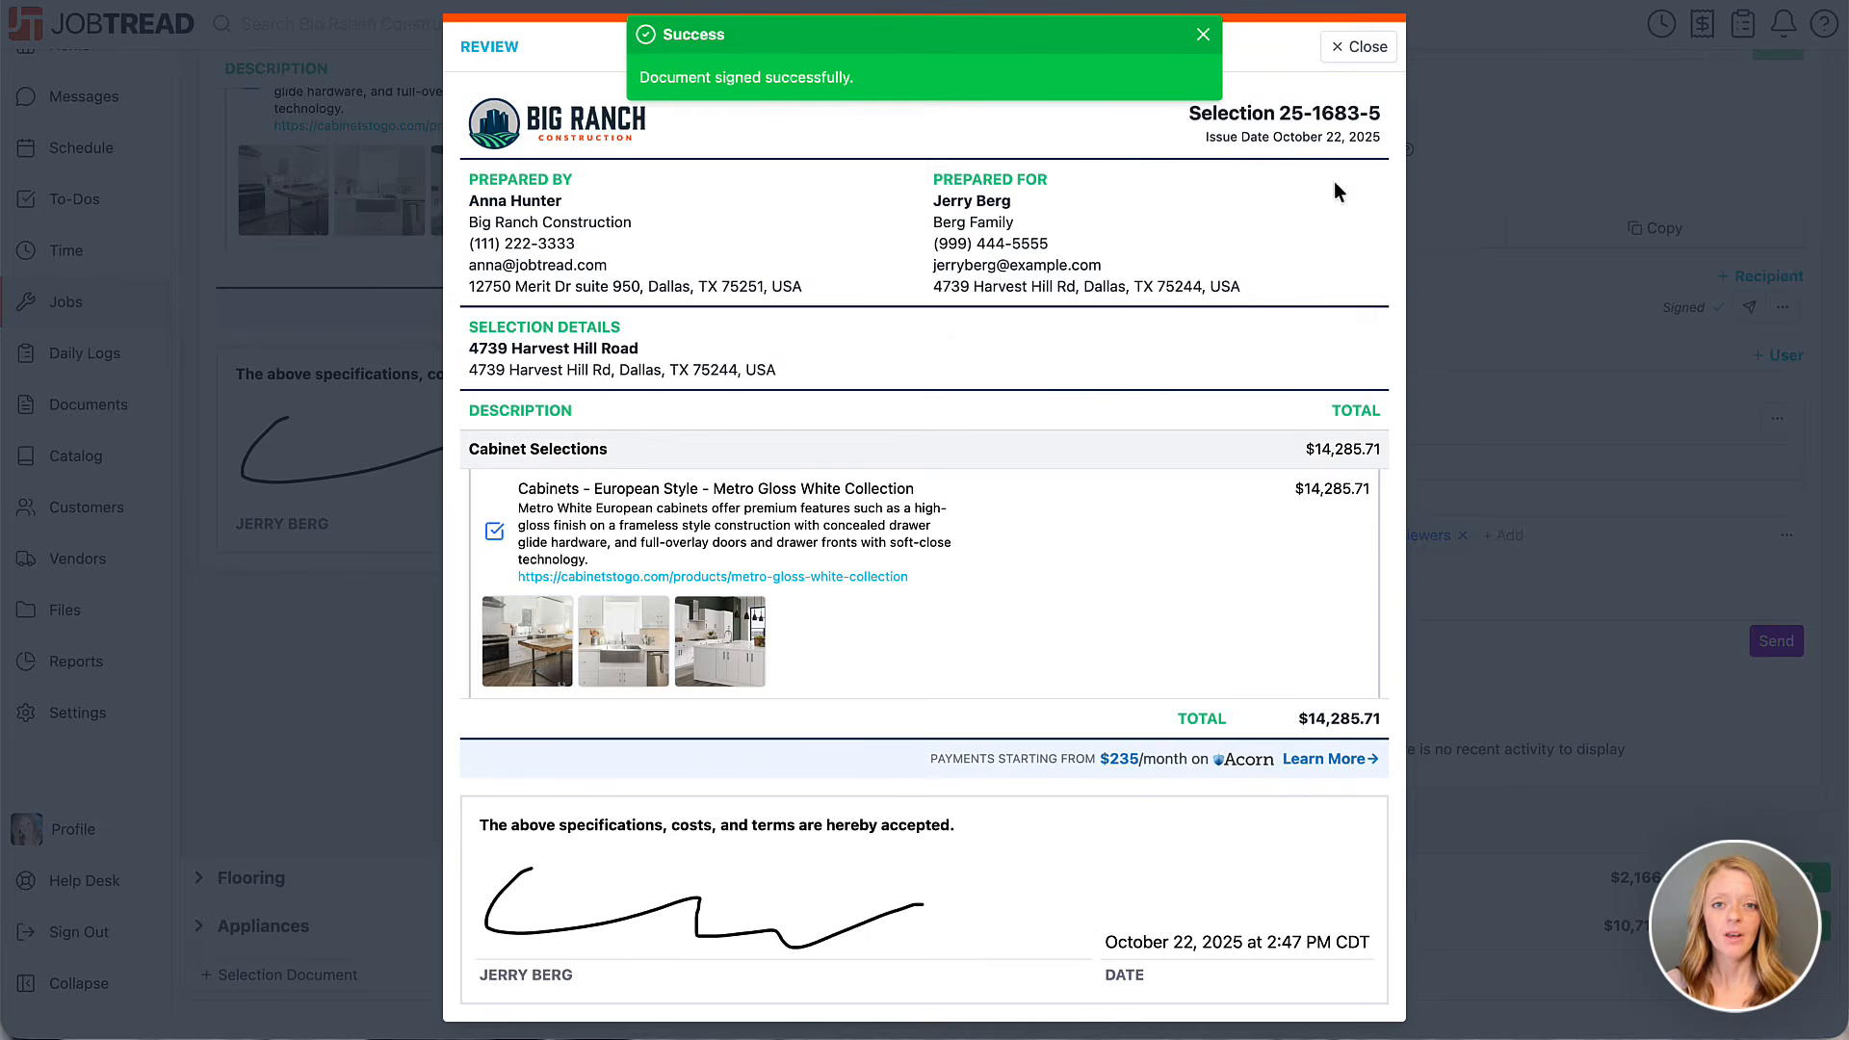
click(1341, 60)
scroll(1164, 166, up, 5)
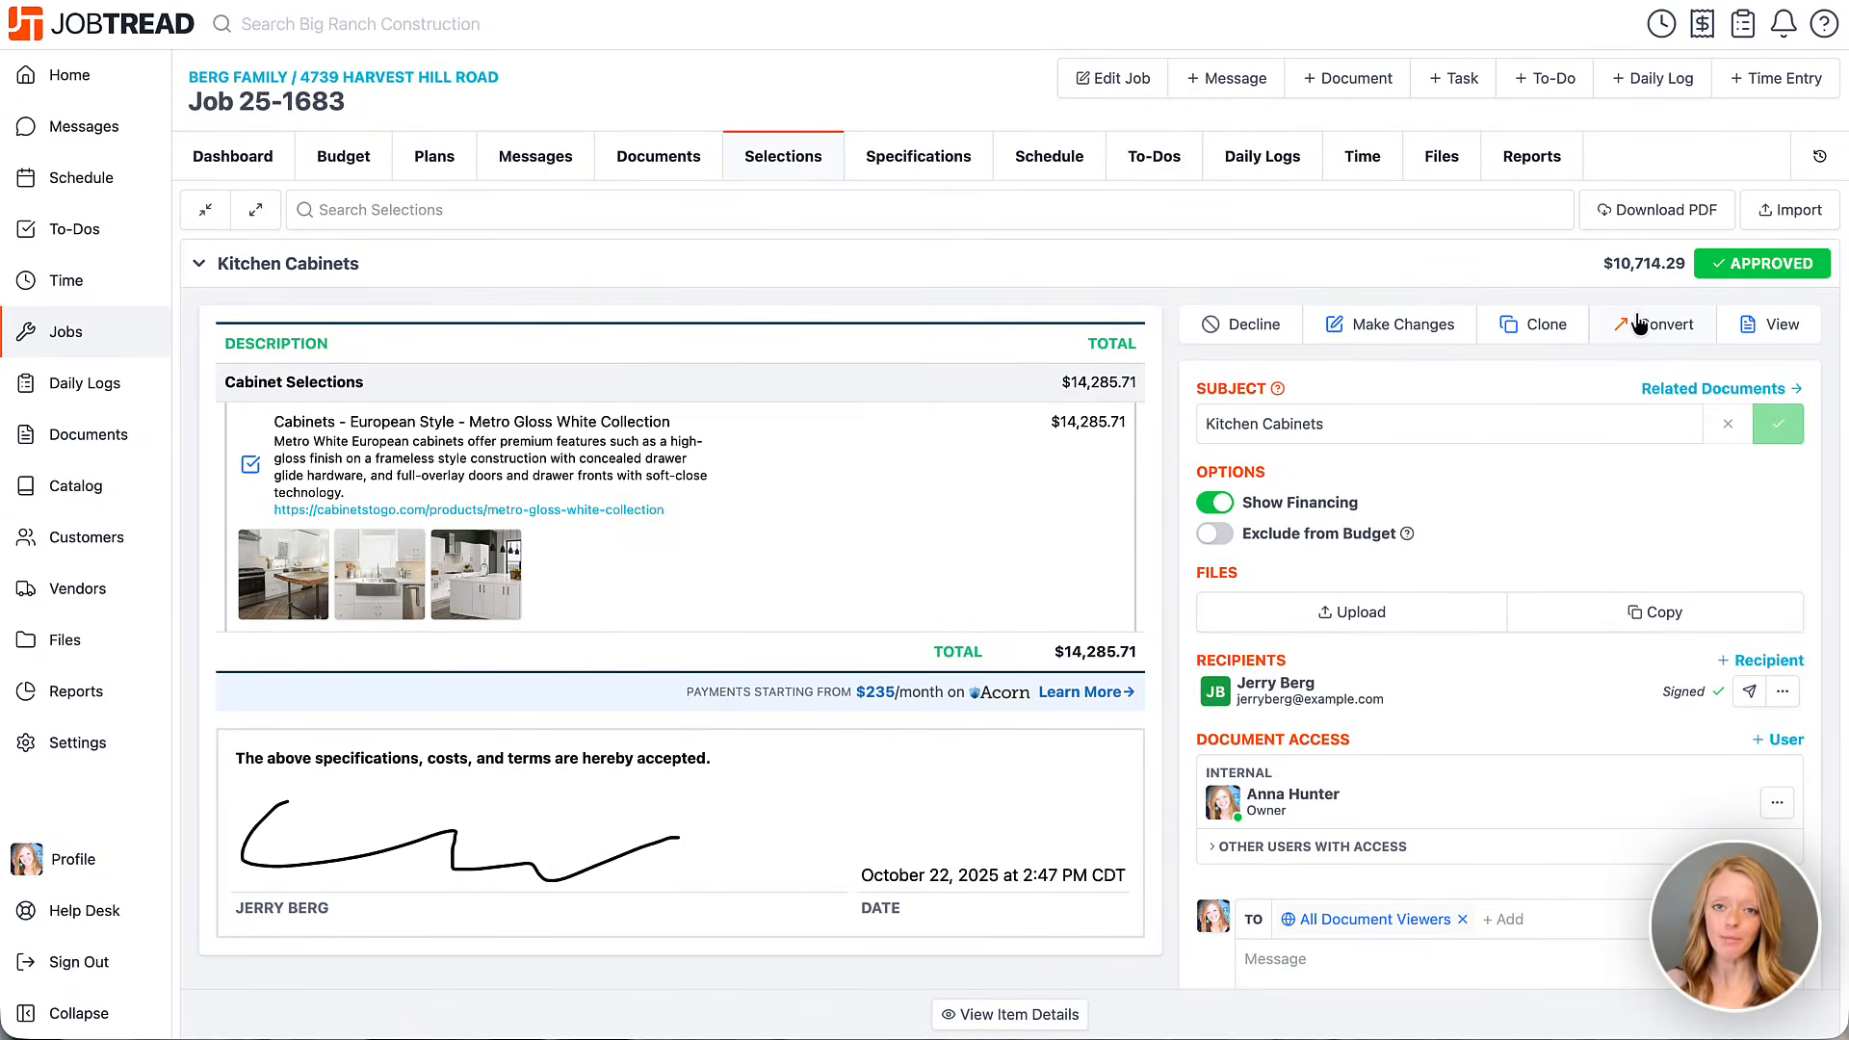
click(1637, 323)
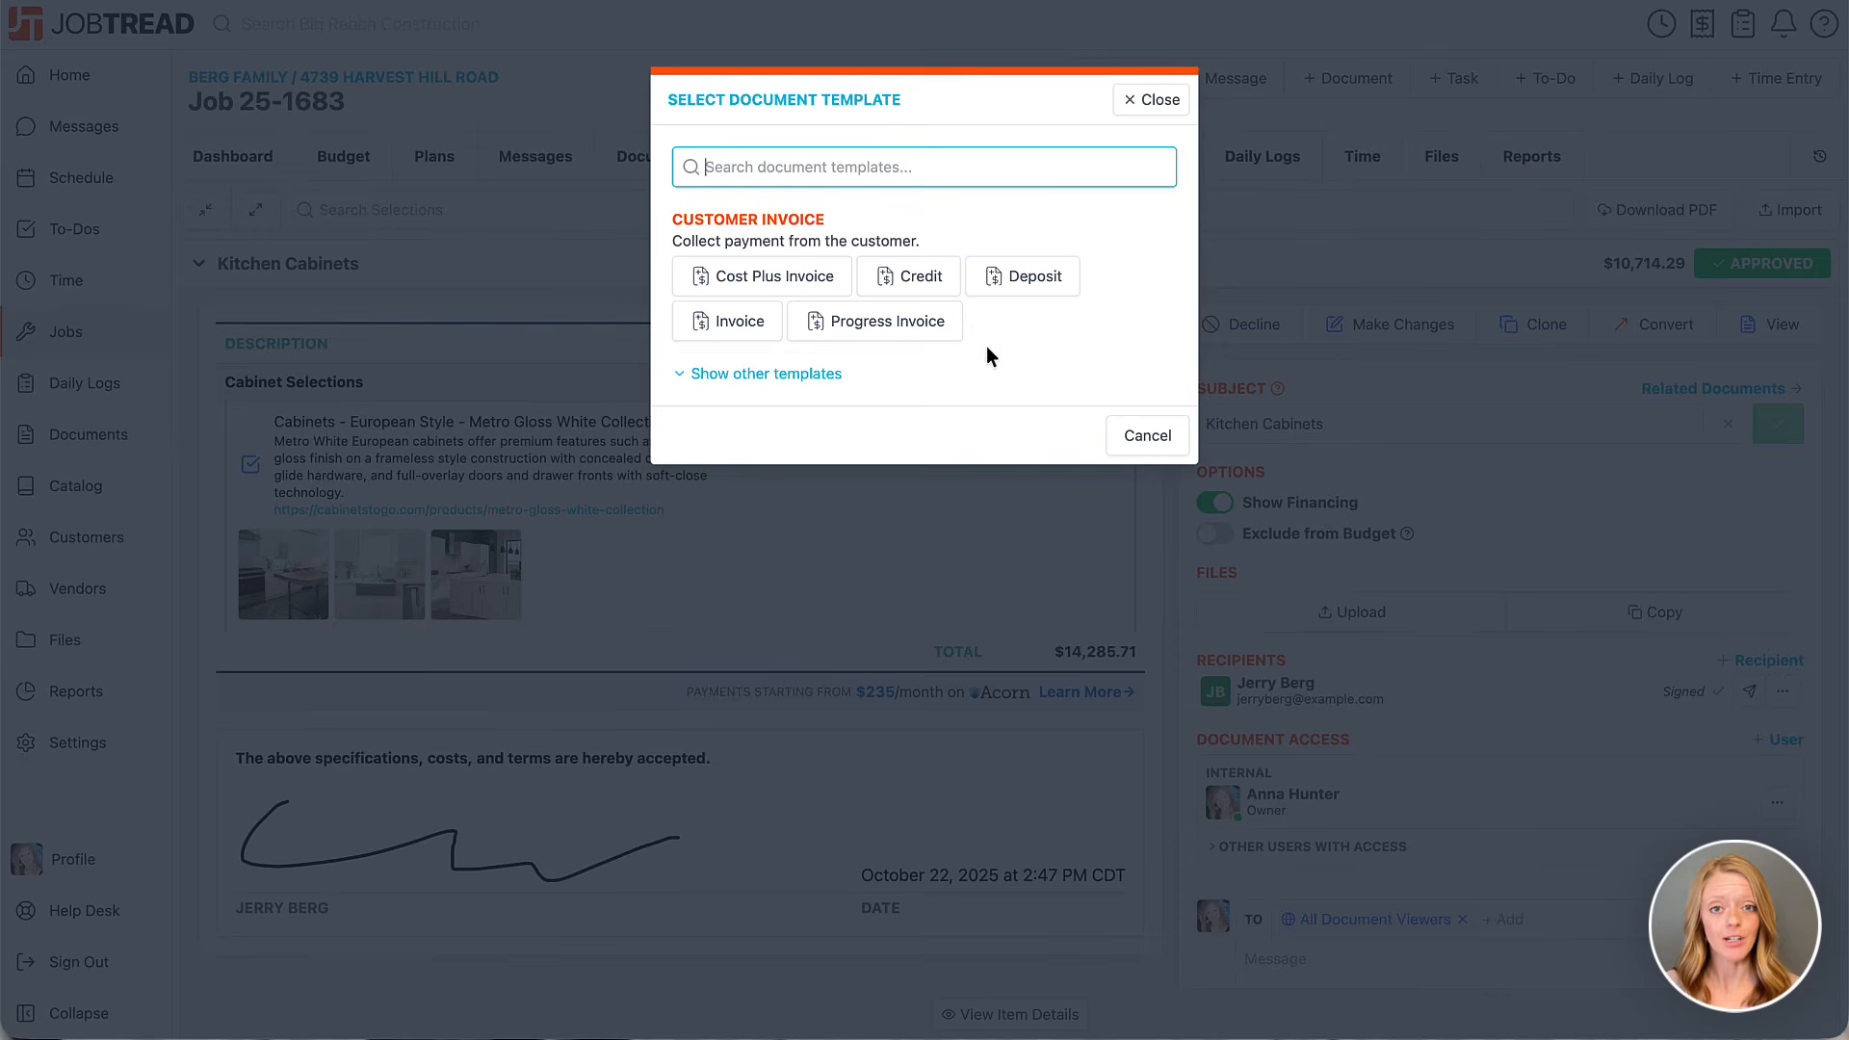
Create a Purchase Order draft from the selection with Walcraft Cabinetry as the vendor.
click(793, 375)
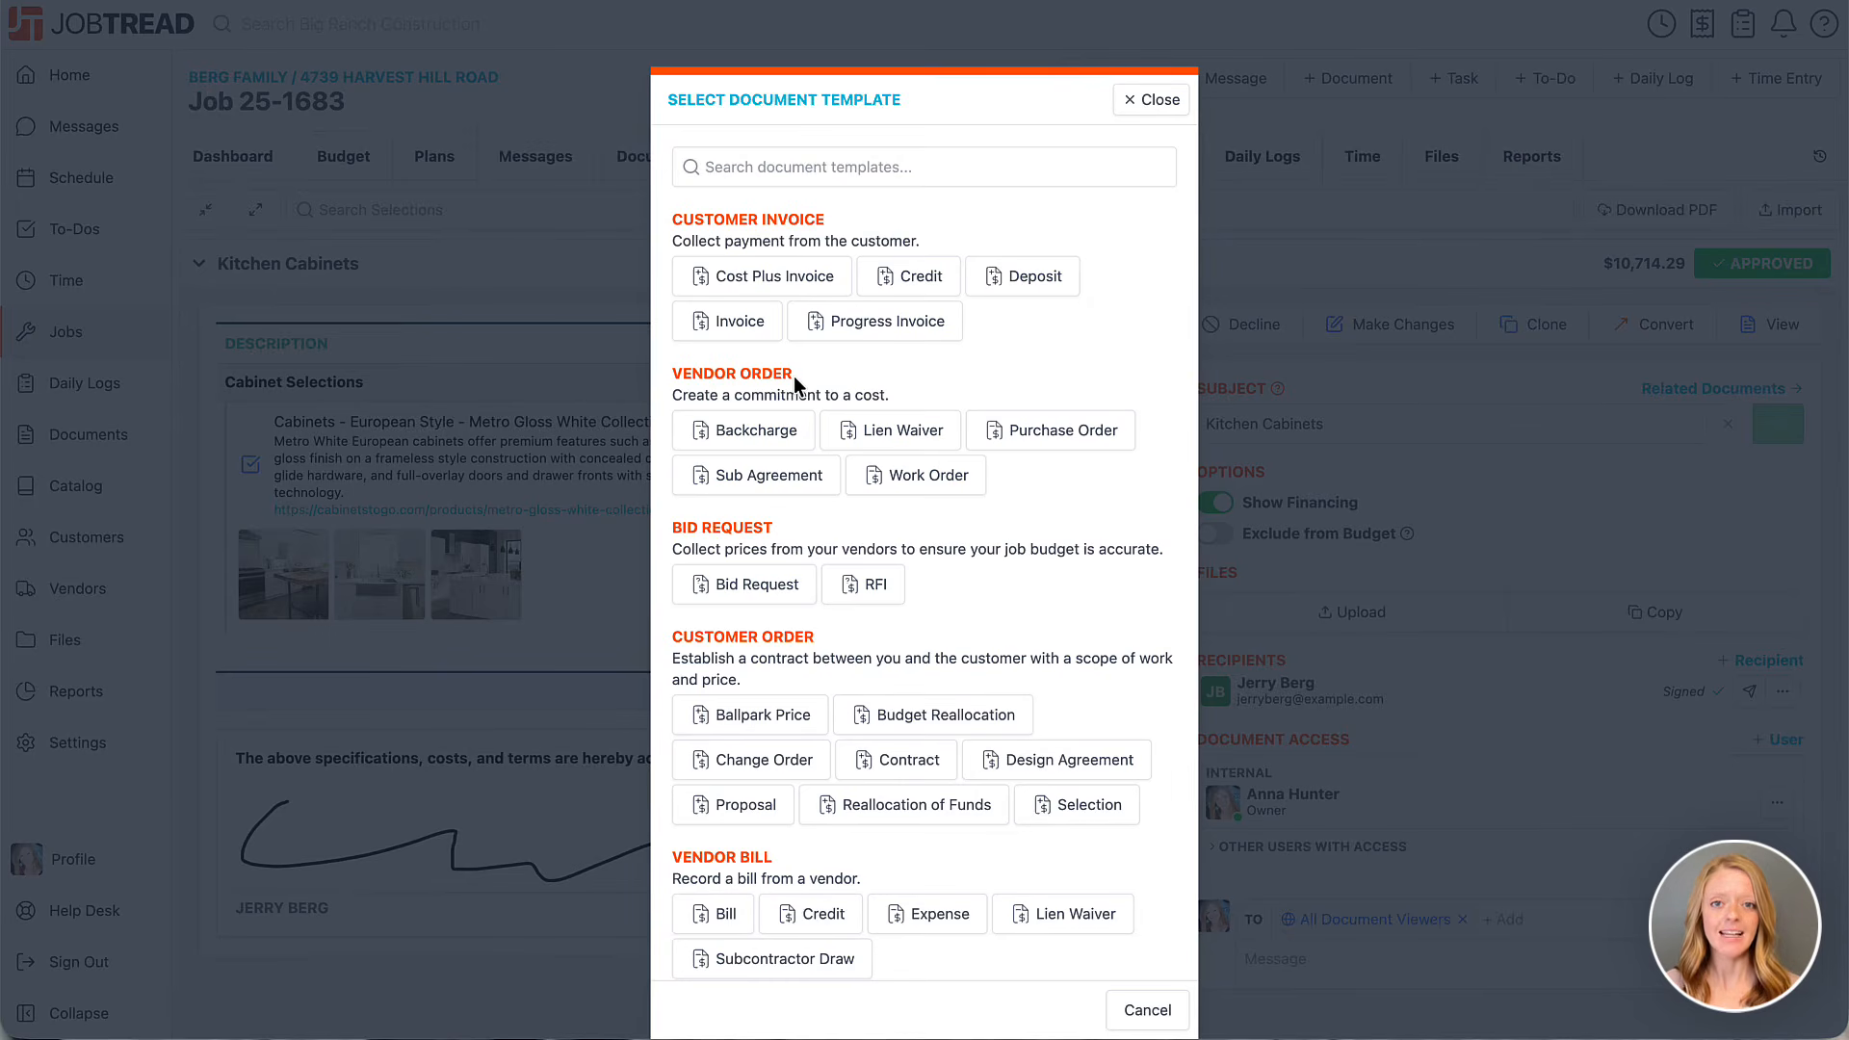
click(1041, 432)
text(cabine)
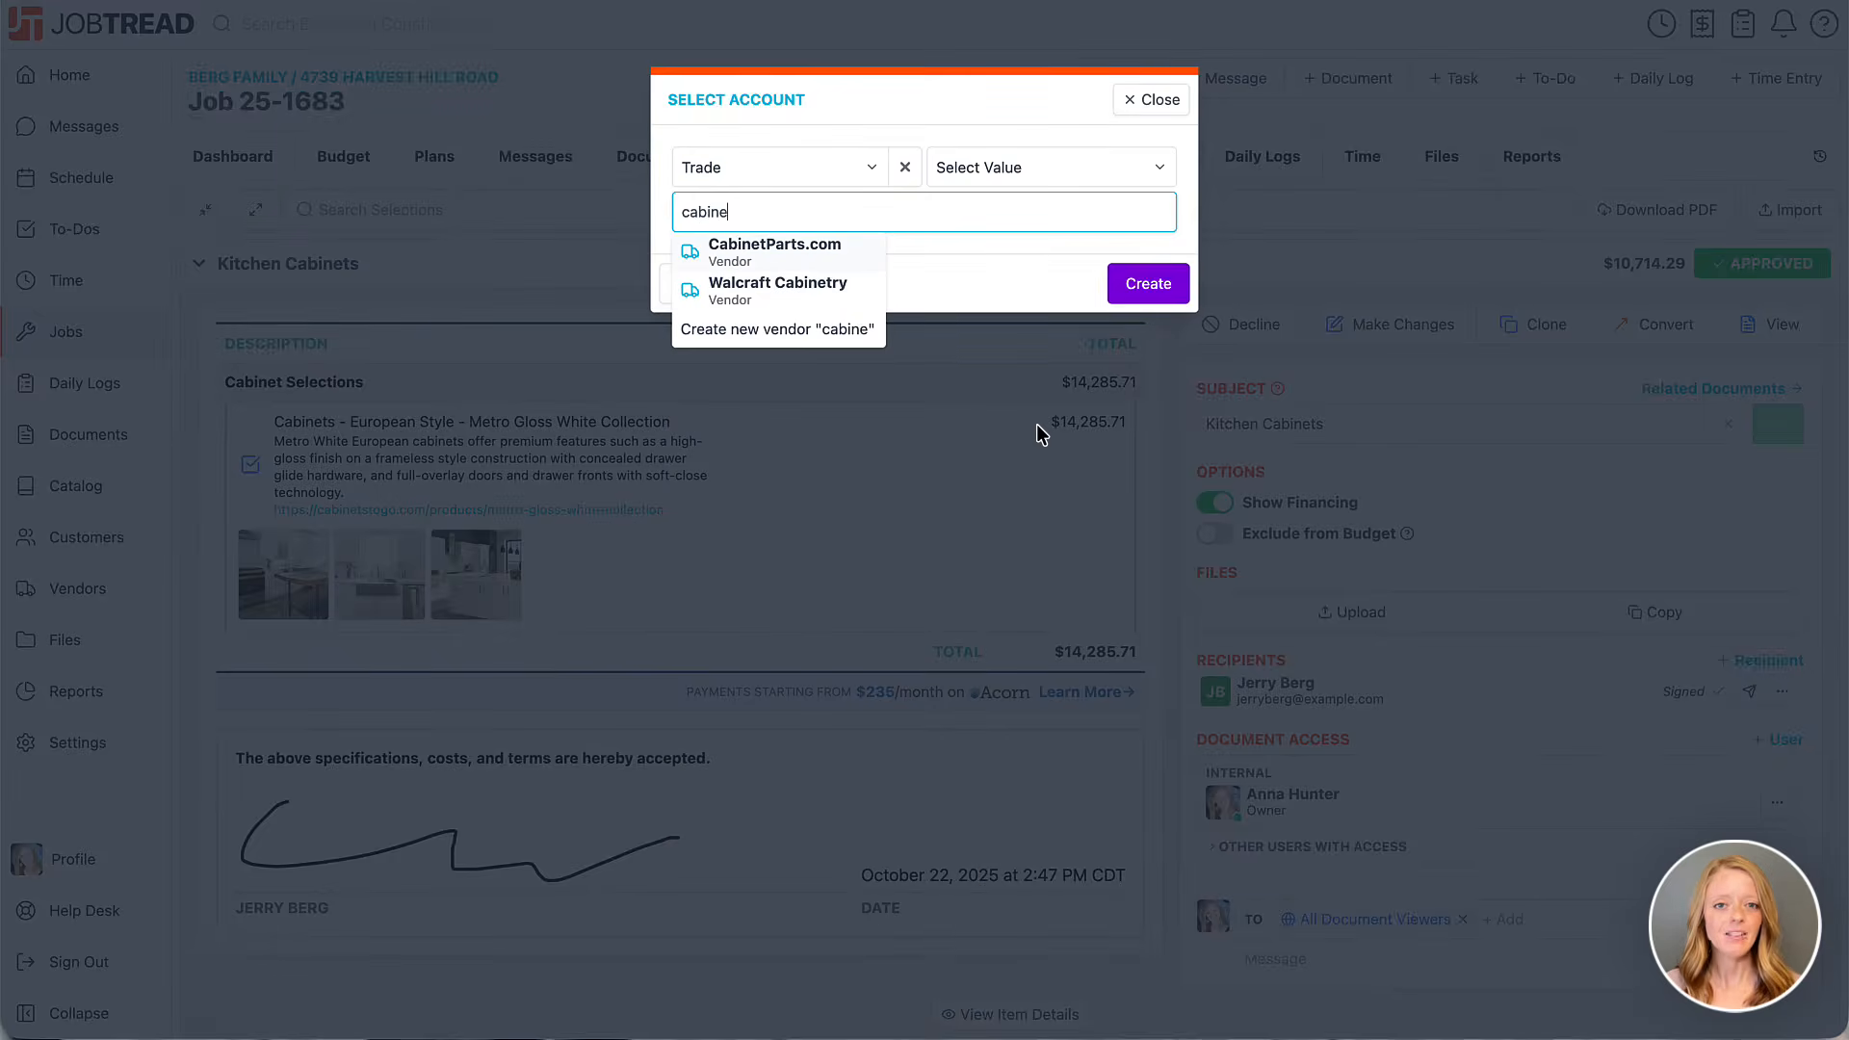
click(801, 289)
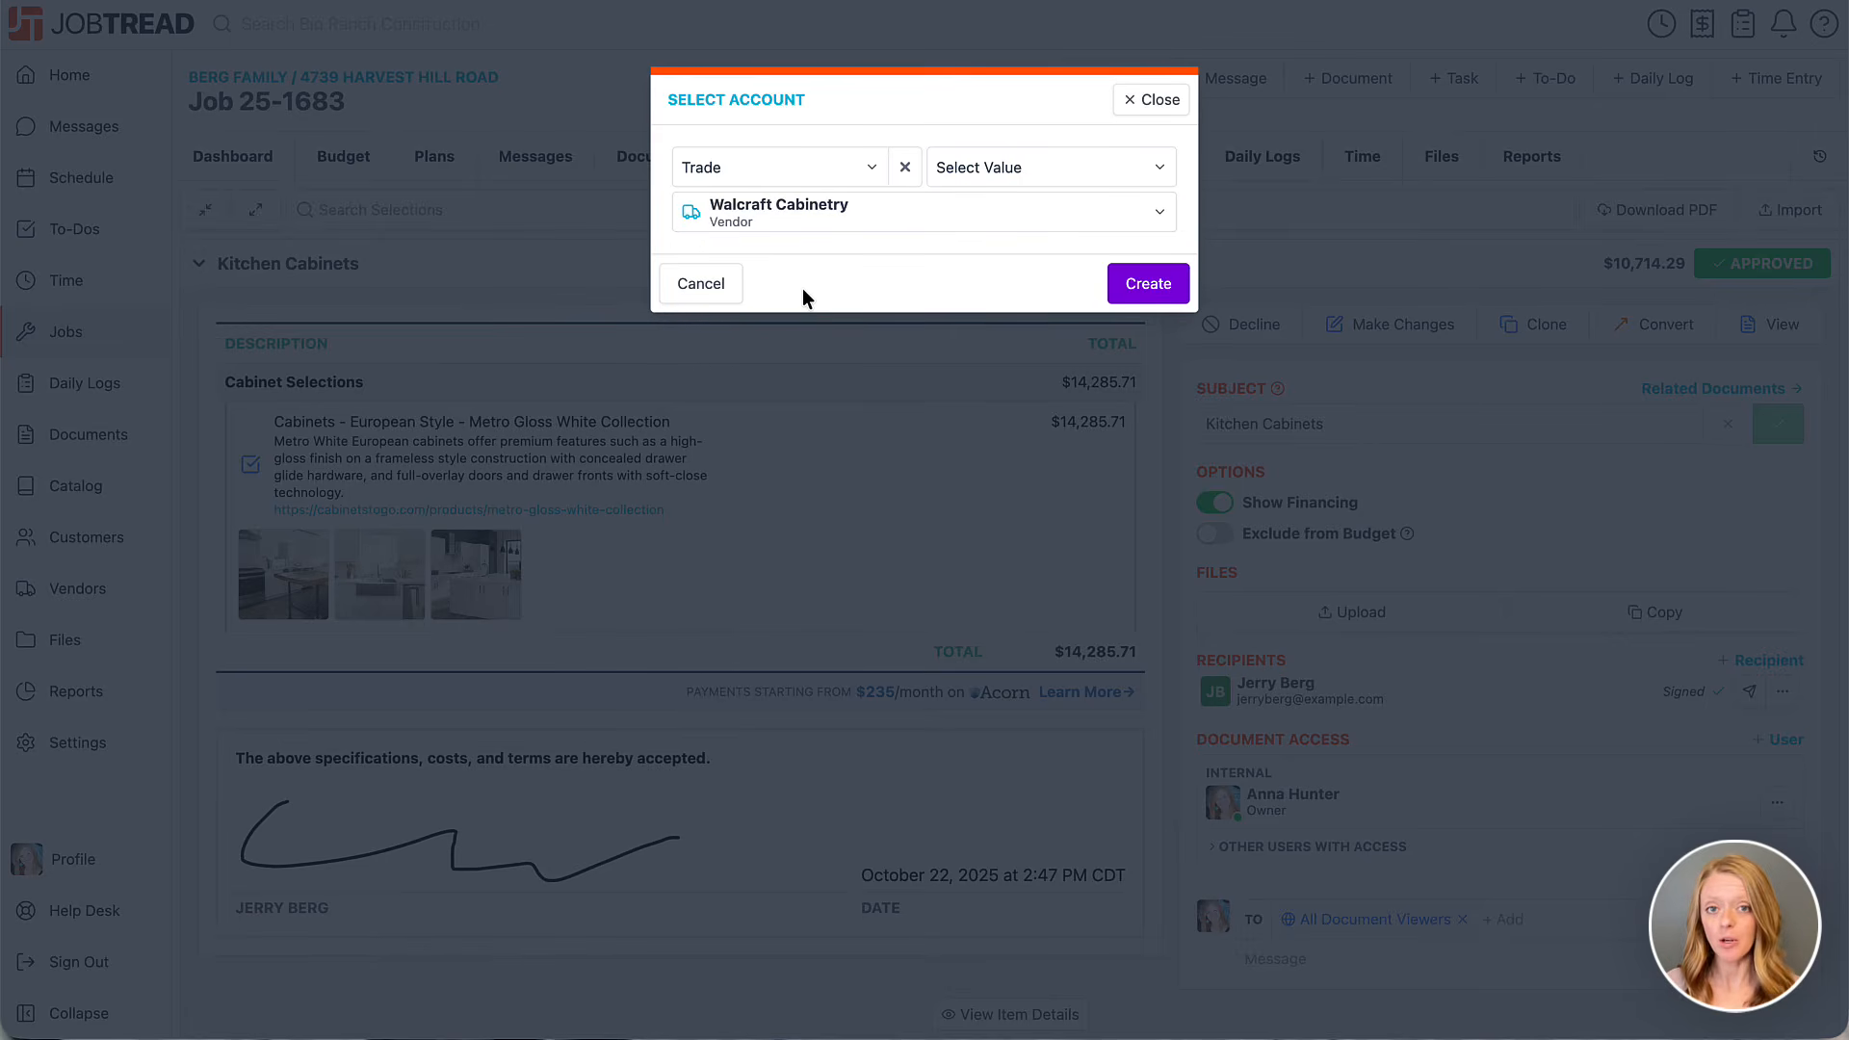
click(1173, 292)
Set purchase order 25-1683-11's Scope of Work to "See the selections below!" and send it.
click(583, 560)
drag(572, 598, 369, 598)
text(See the selections below!)
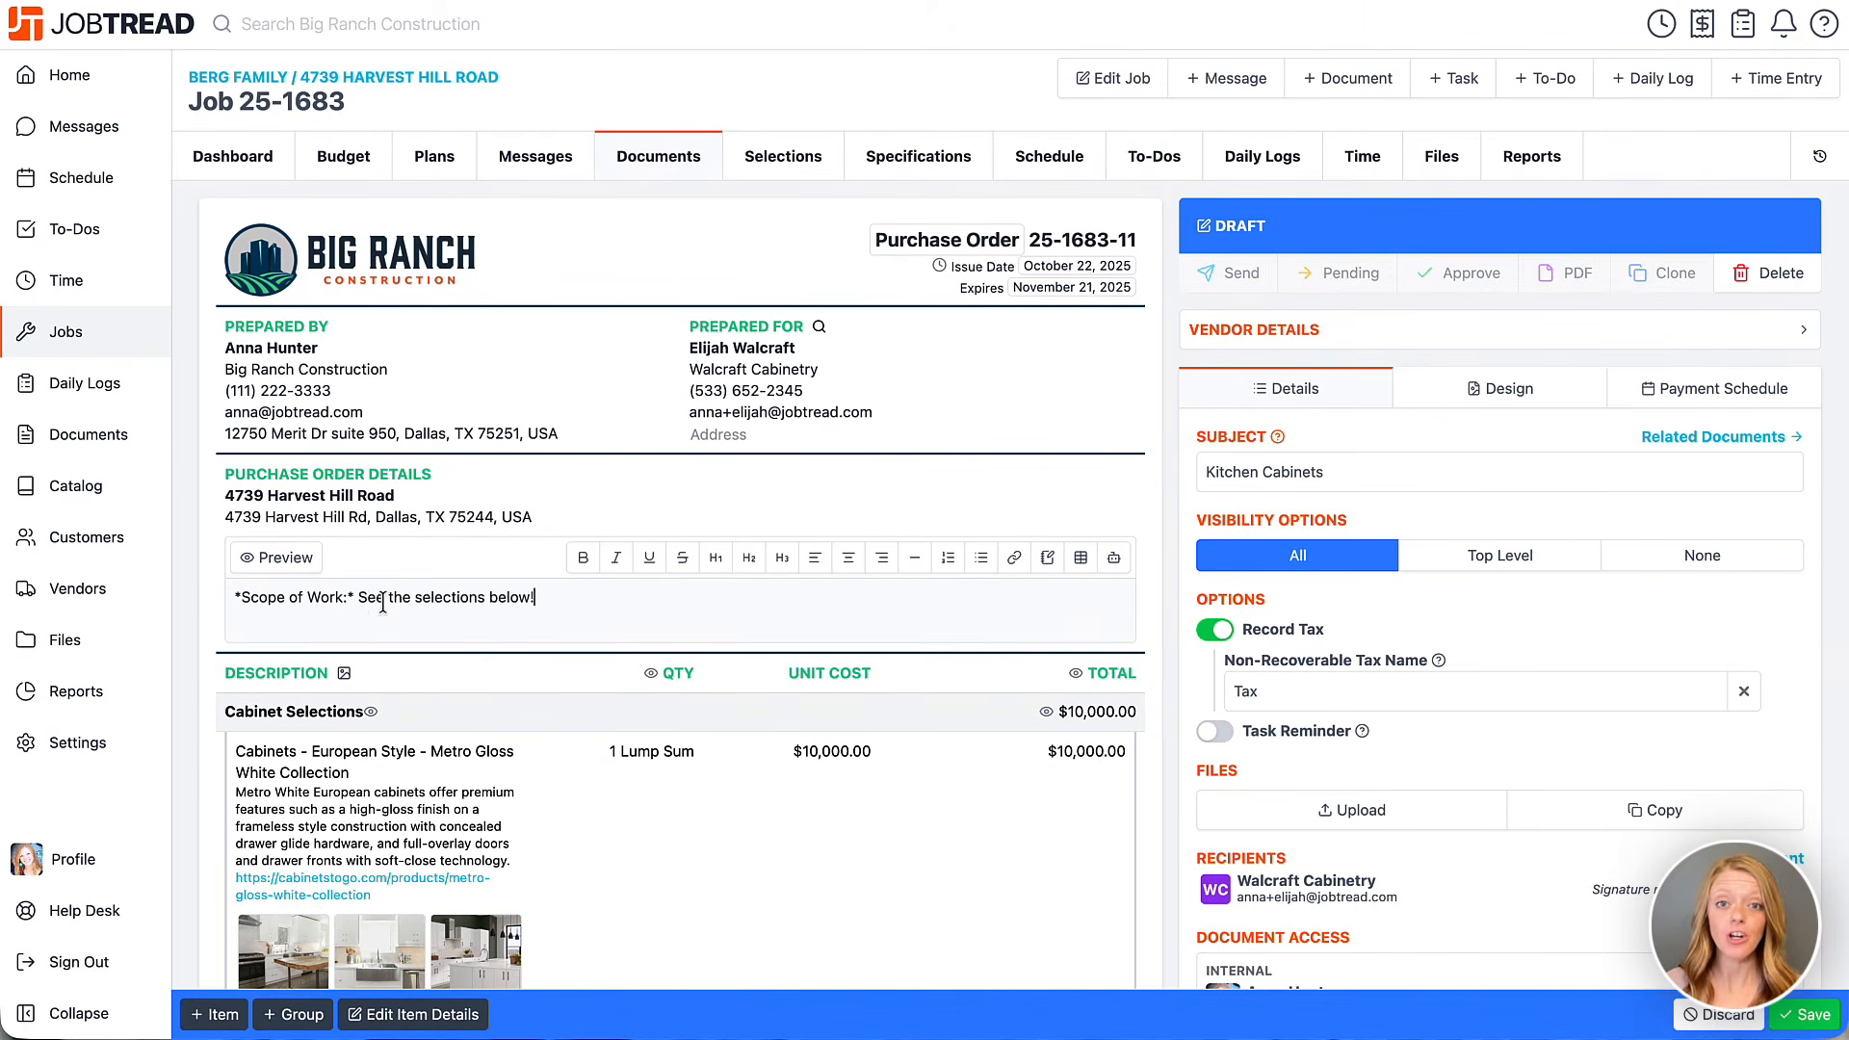
click(294, 557)
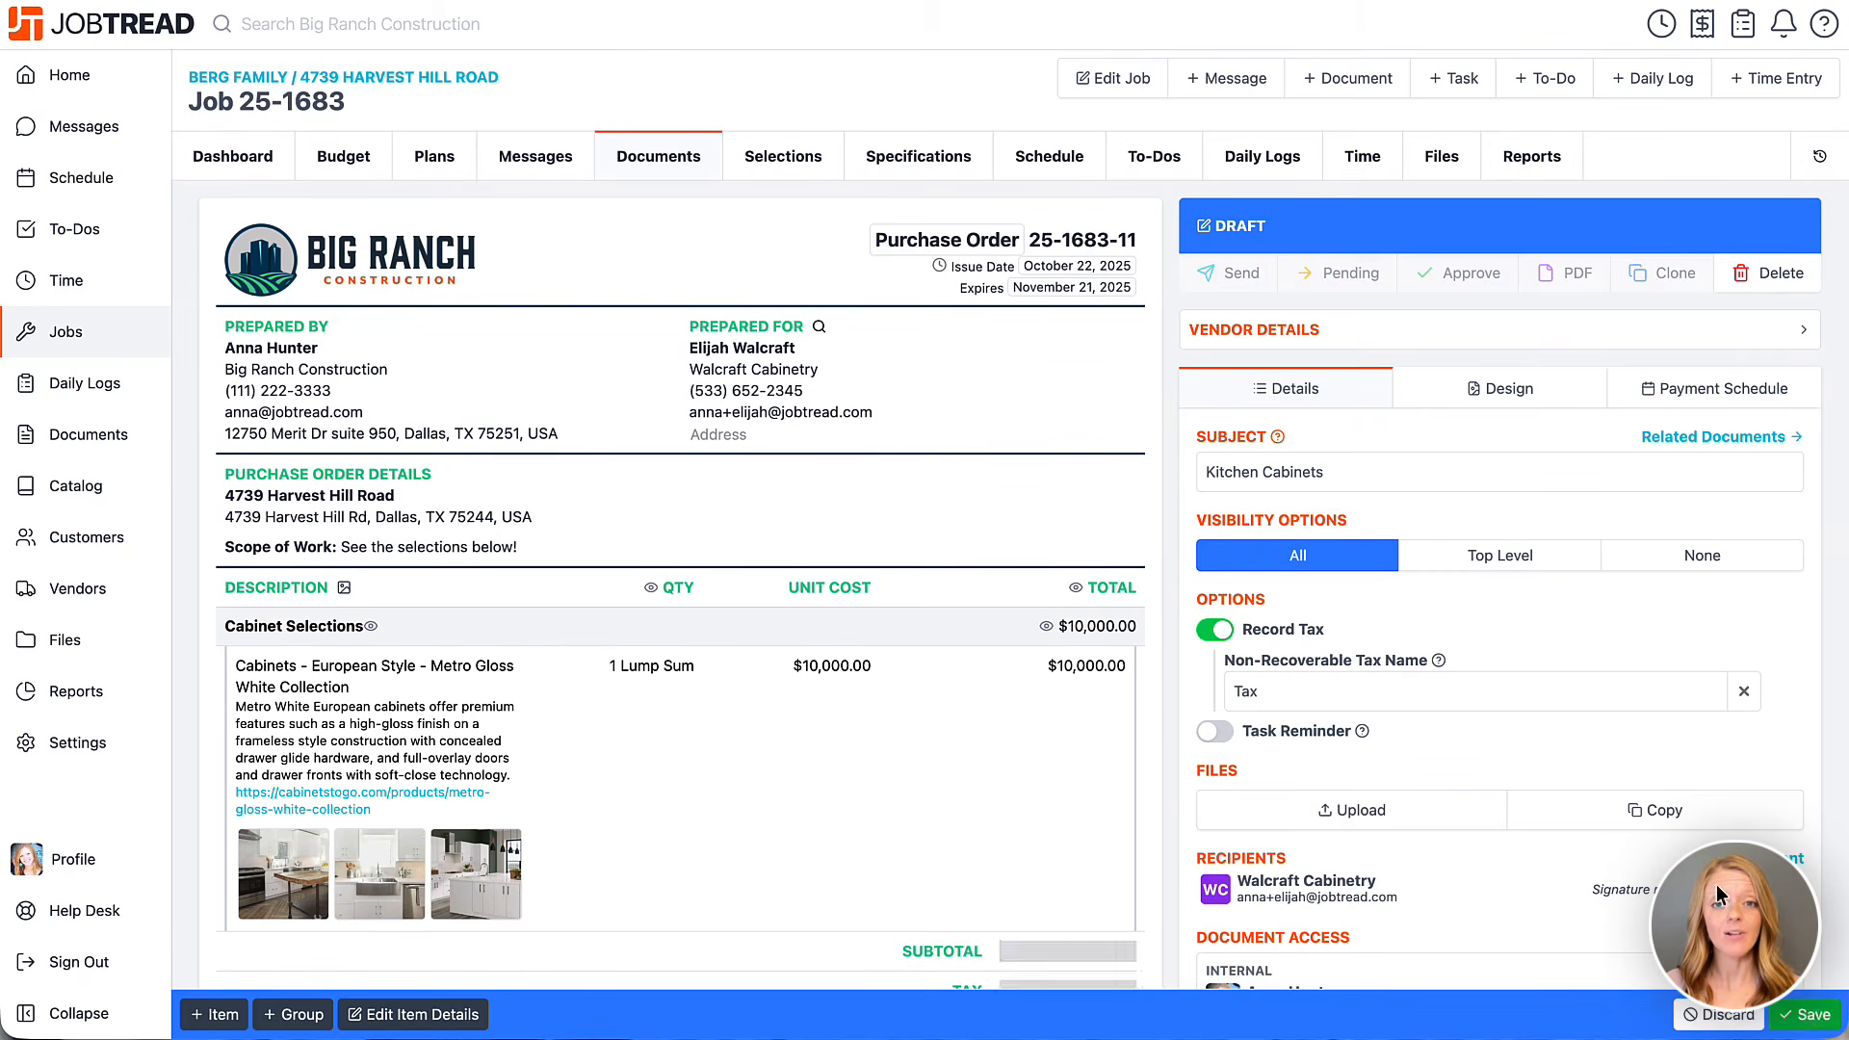
click(1218, 279)
click(1150, 501)
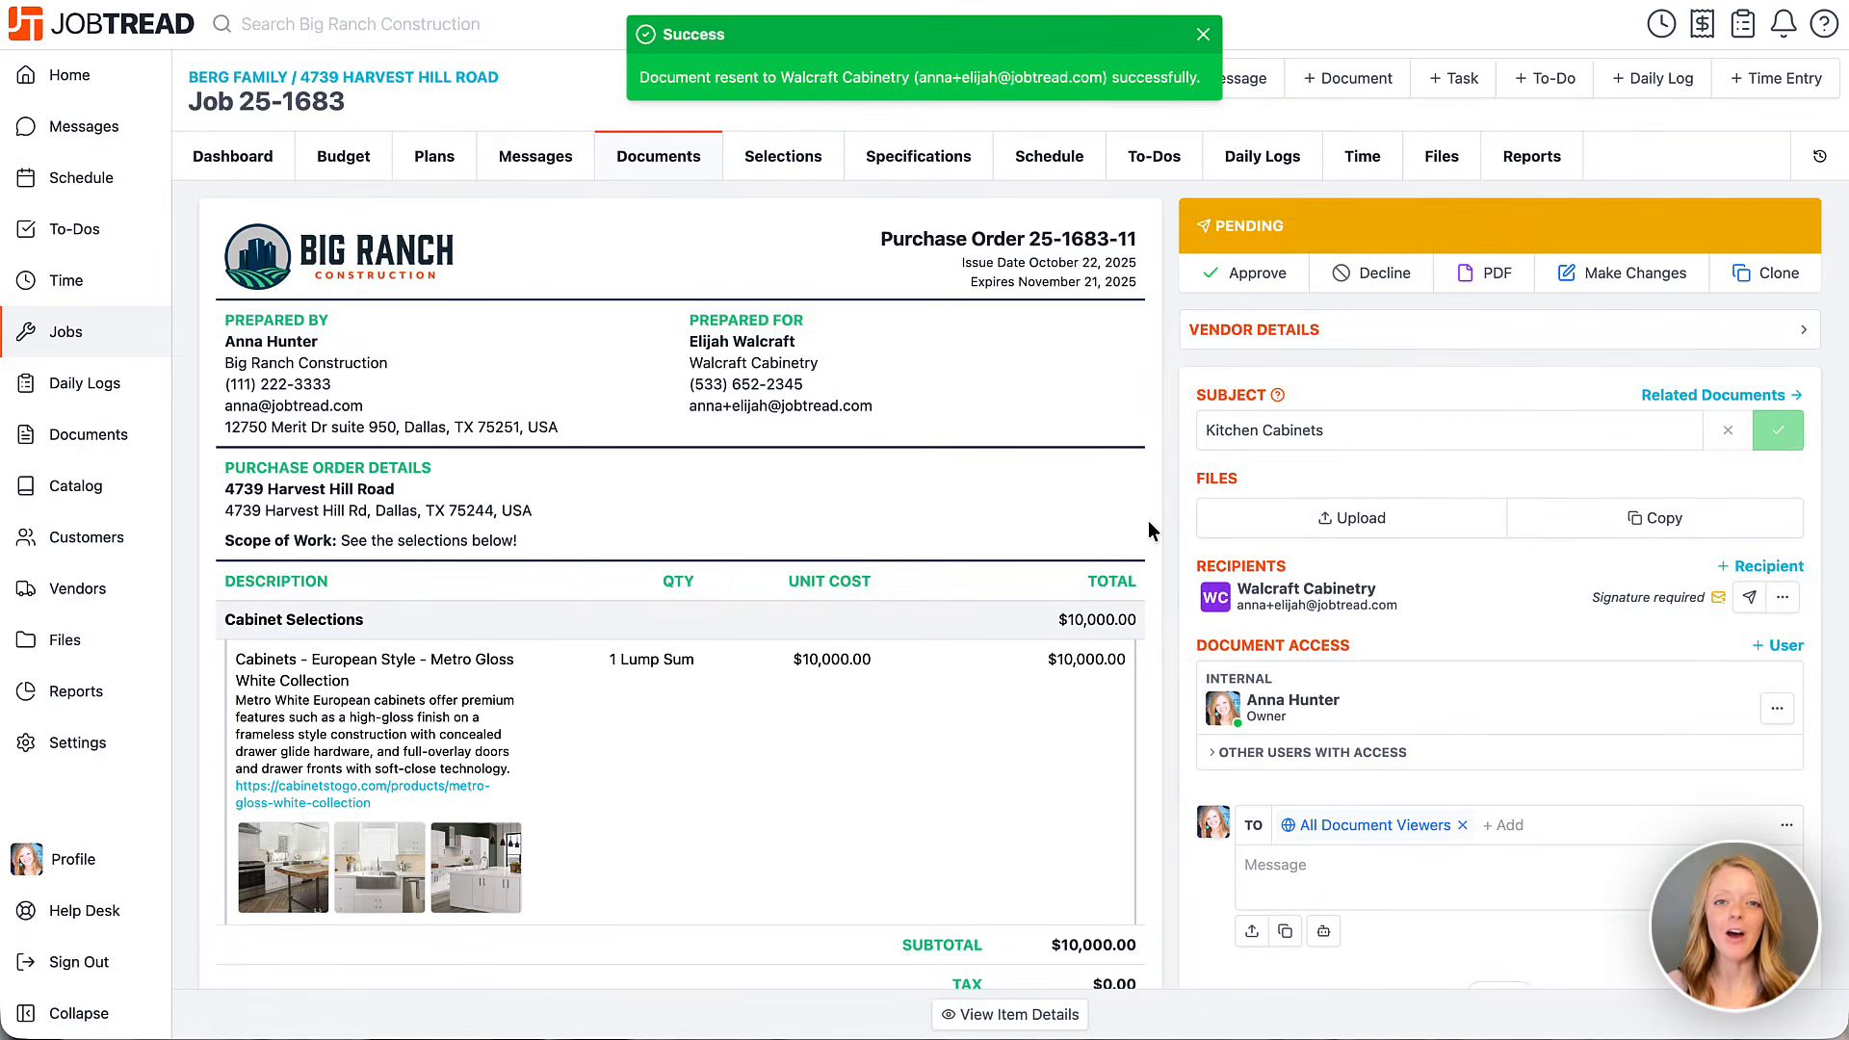